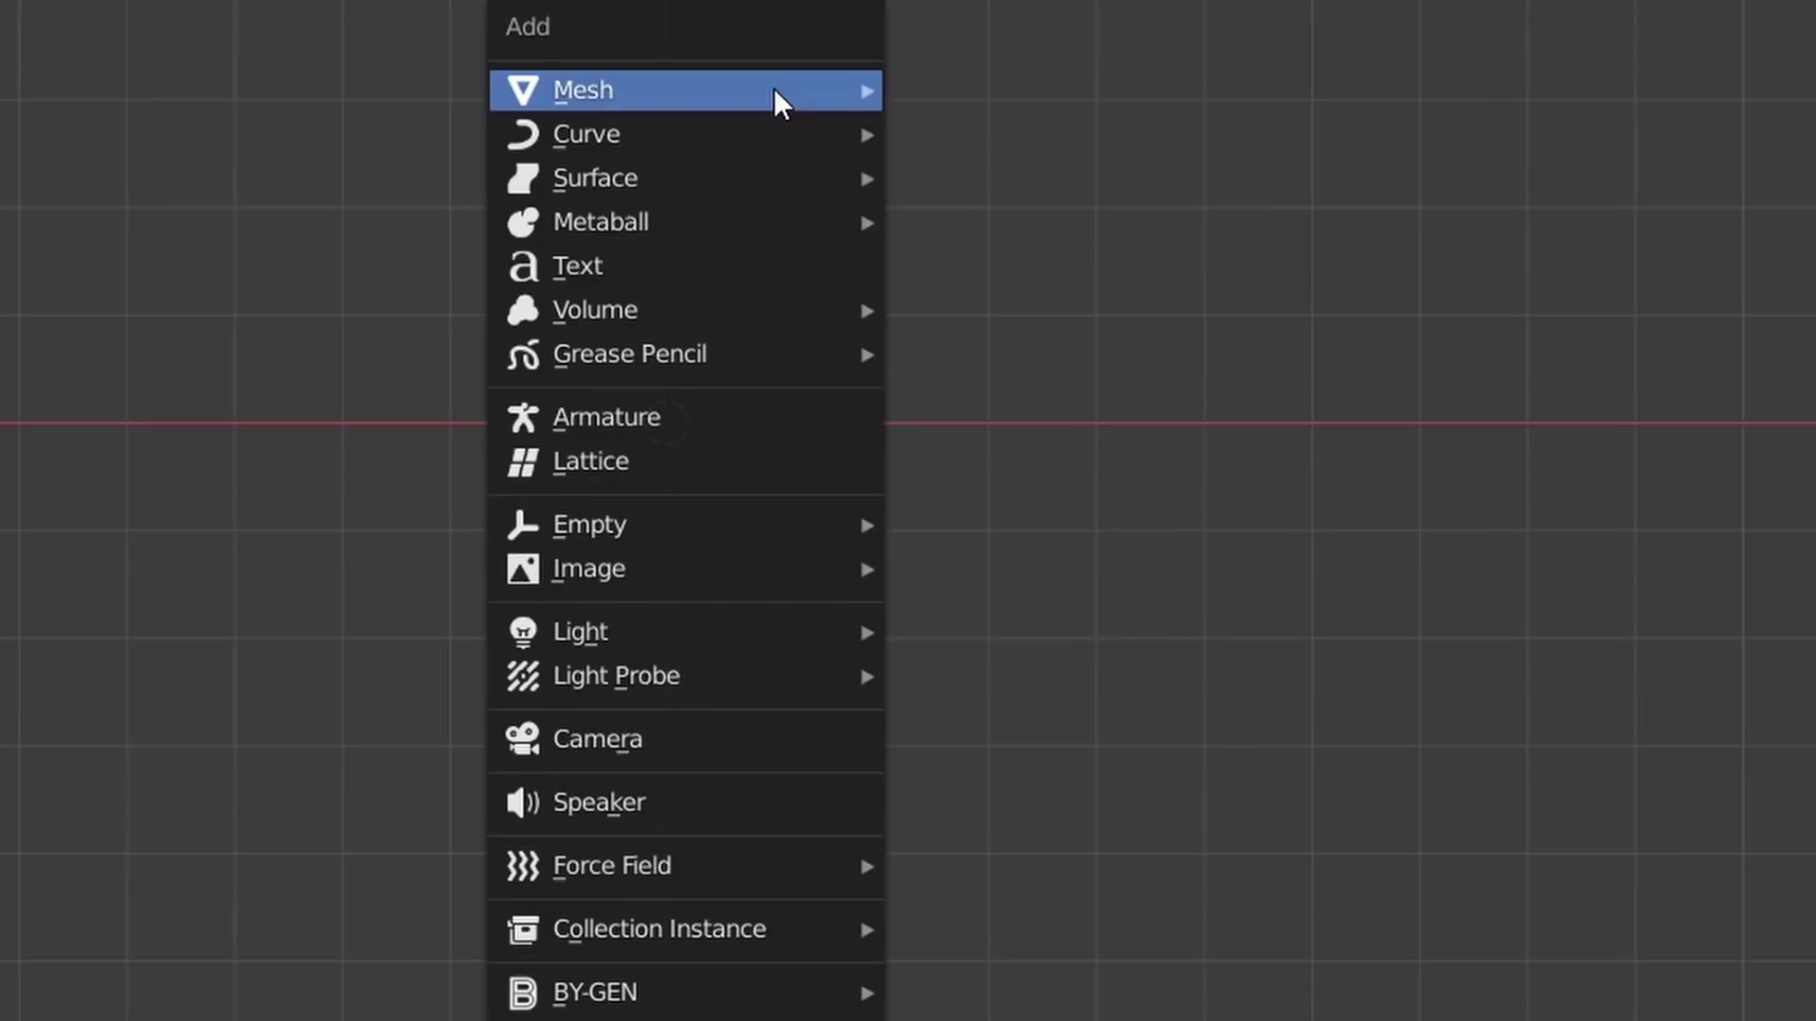
Add a reference photo of the hand to the viewport
left_click(941, 565)
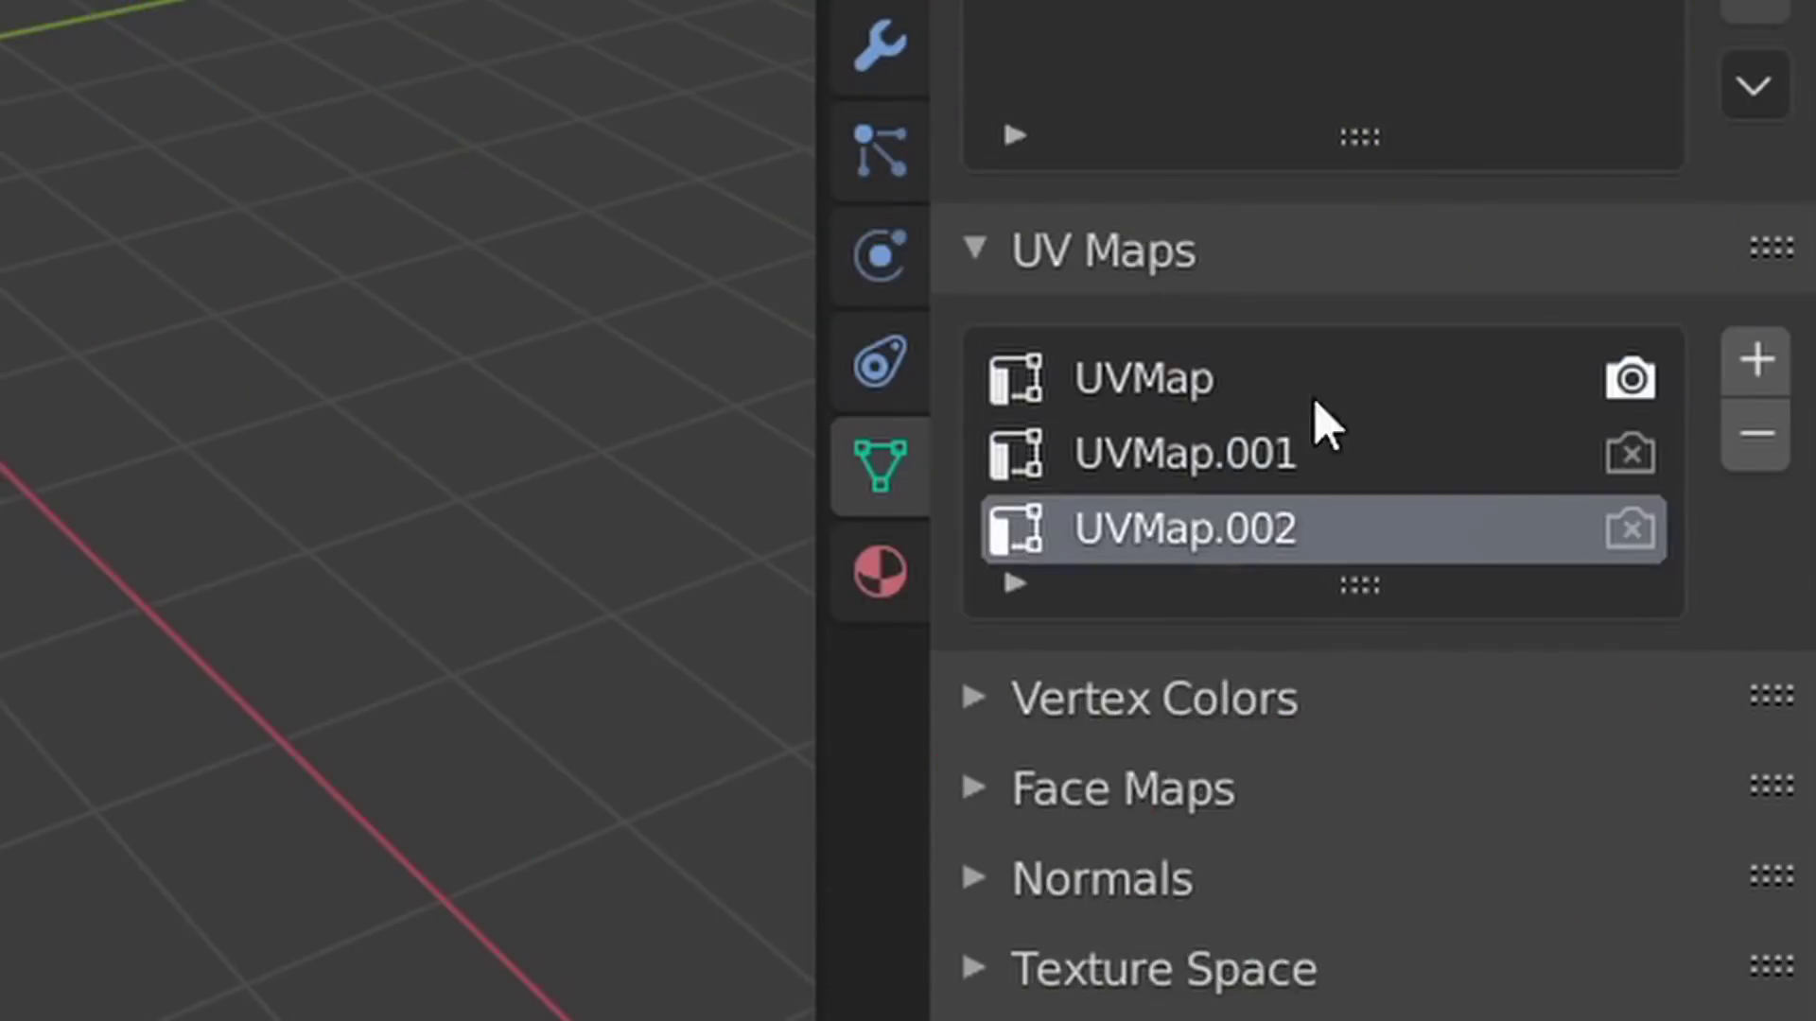
Rename the three UV maps to original, projectfront and projectback
double_click(1111, 378)
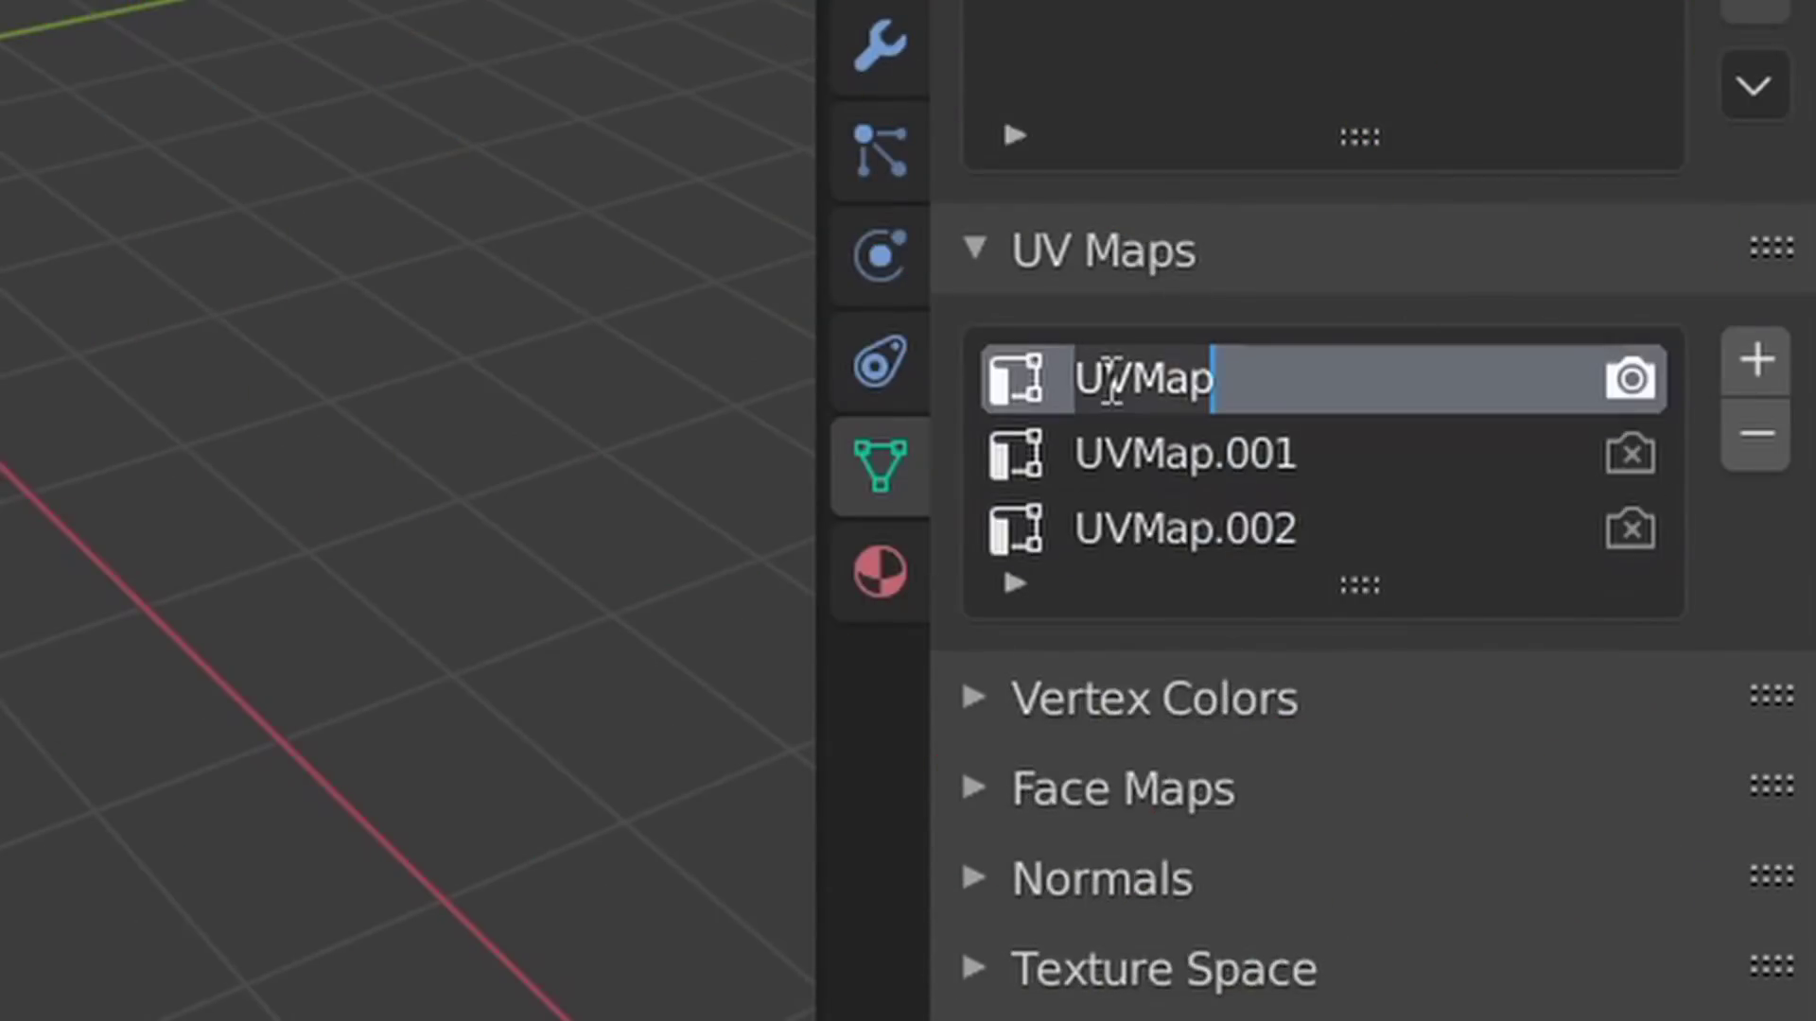
double_click(1159, 459)
type("pr")
double_click(1180, 522)
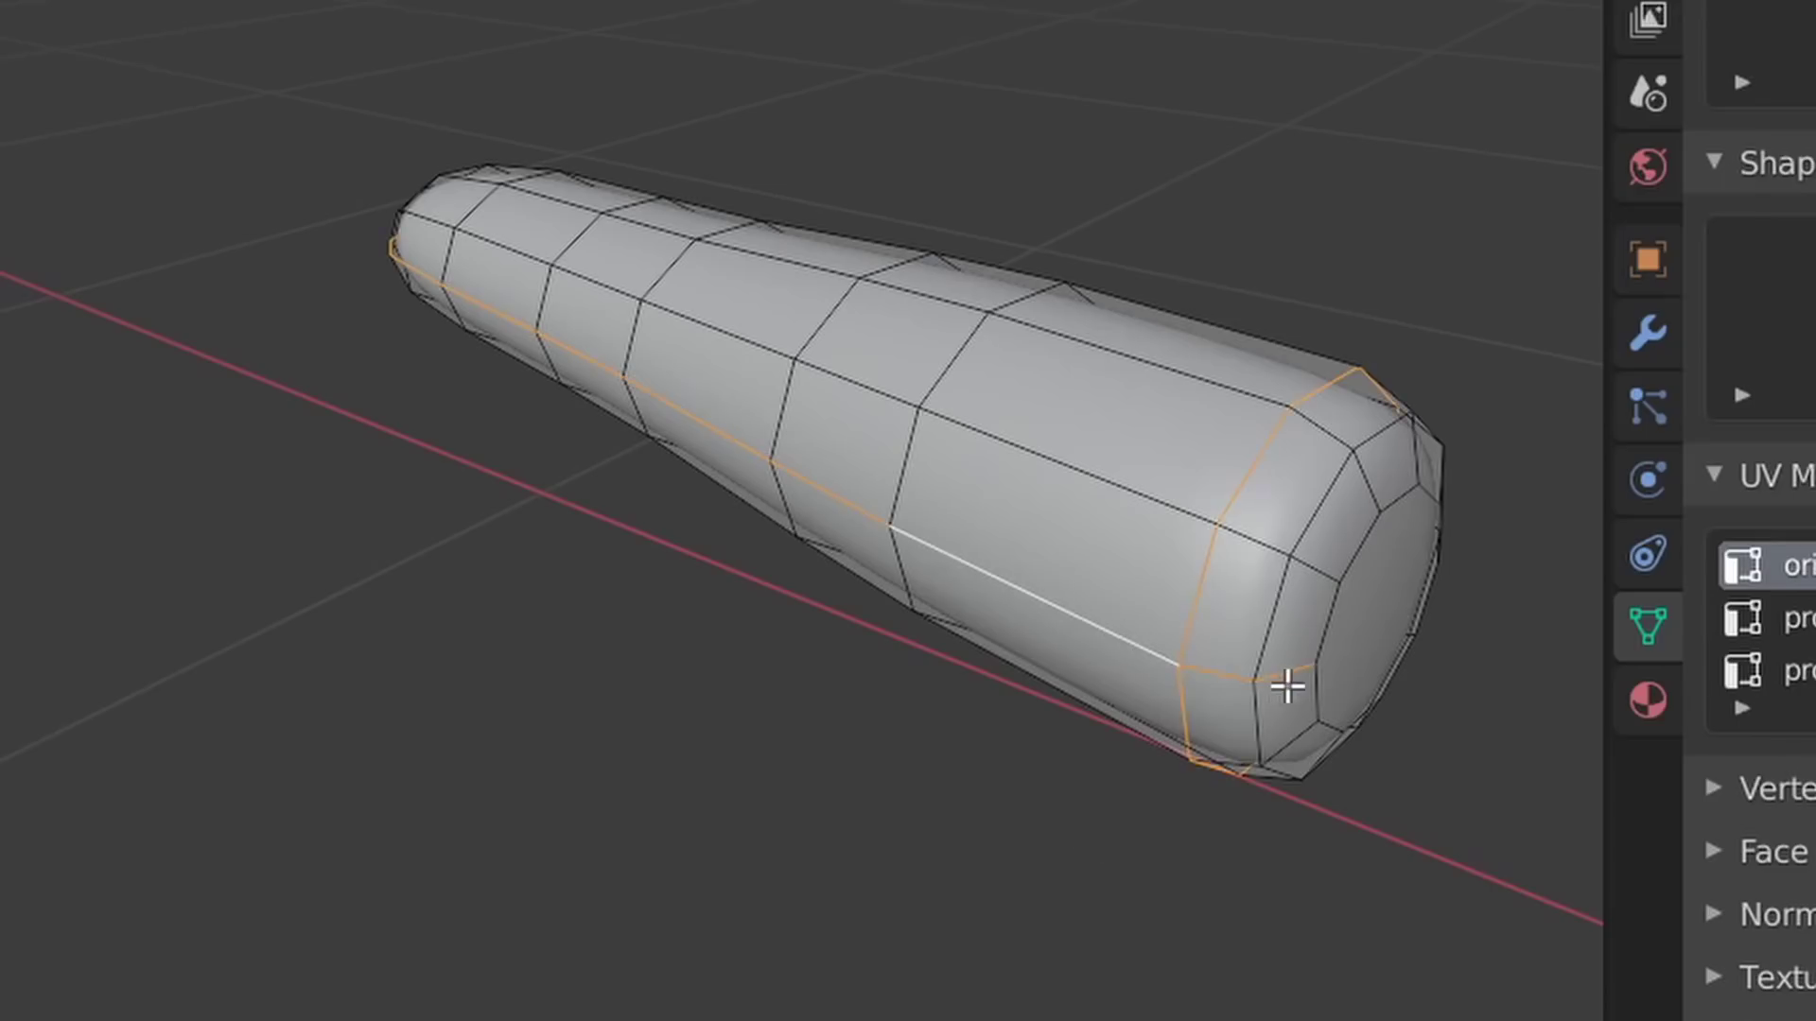
Mark the selected edge loops as seams and unwrap the whole finger mesh
key("ctrl+e")
left_click(1012, 899)
key("a")
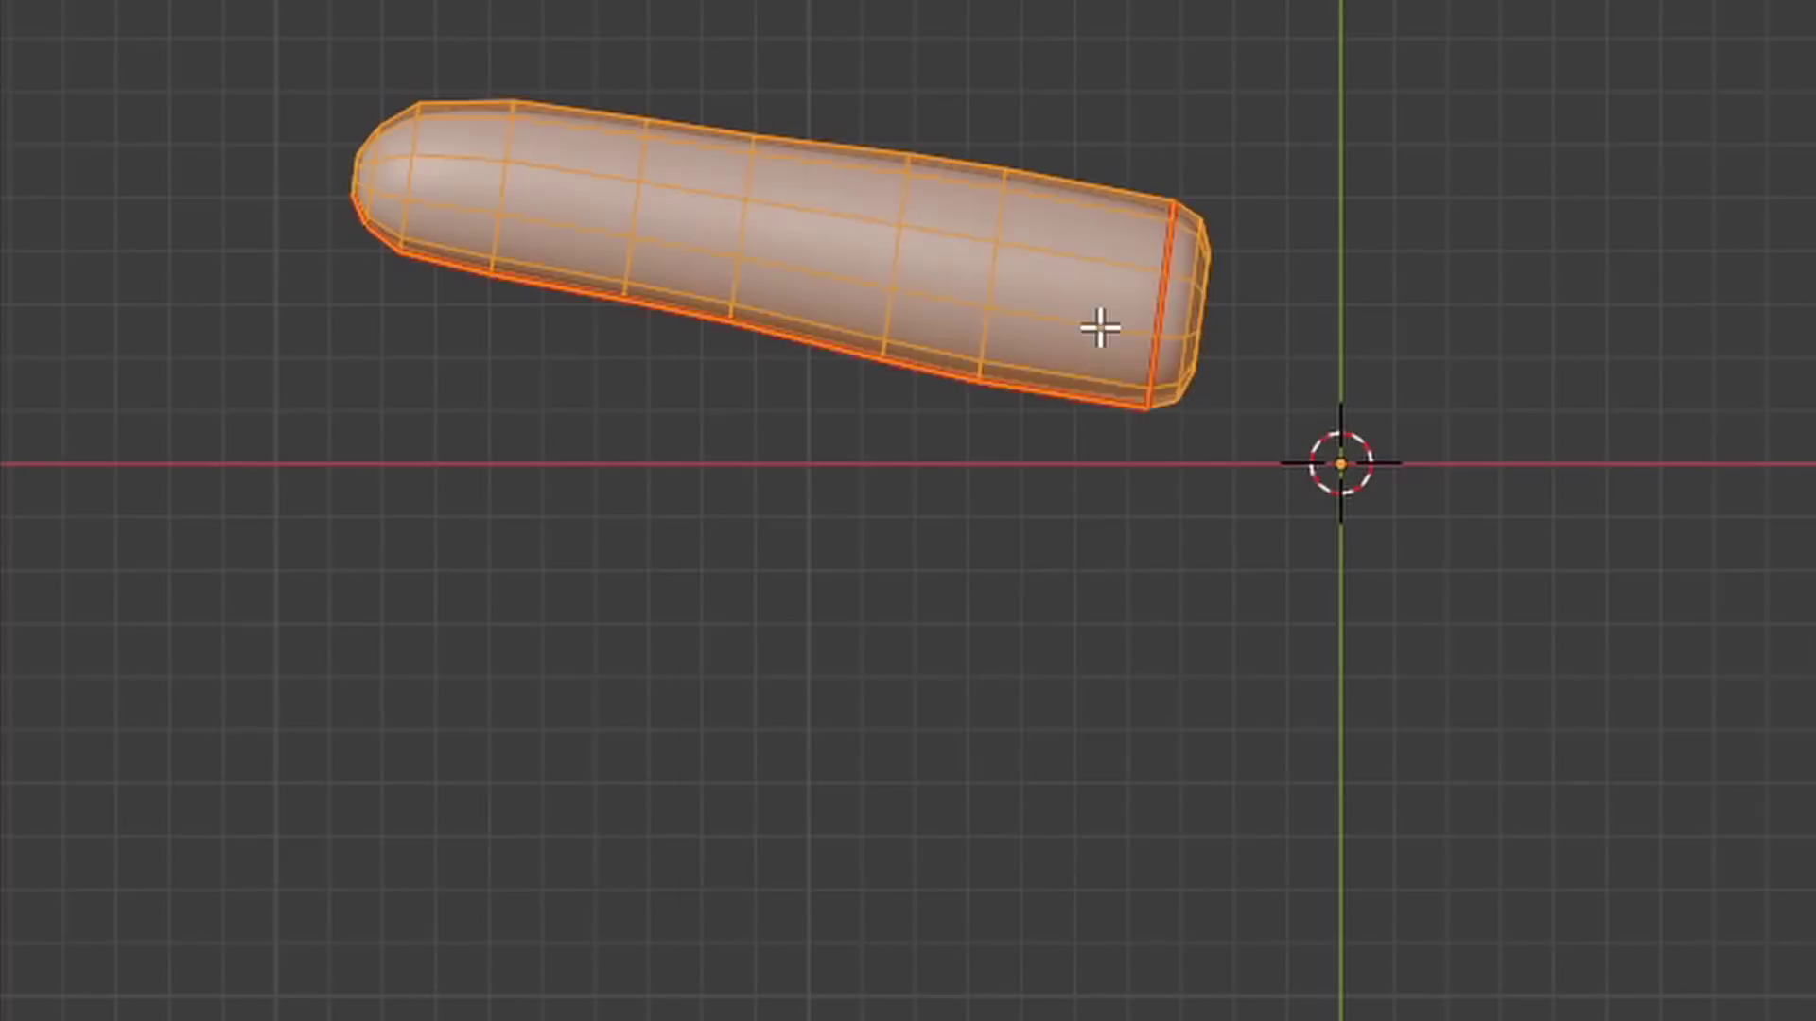
key("u")
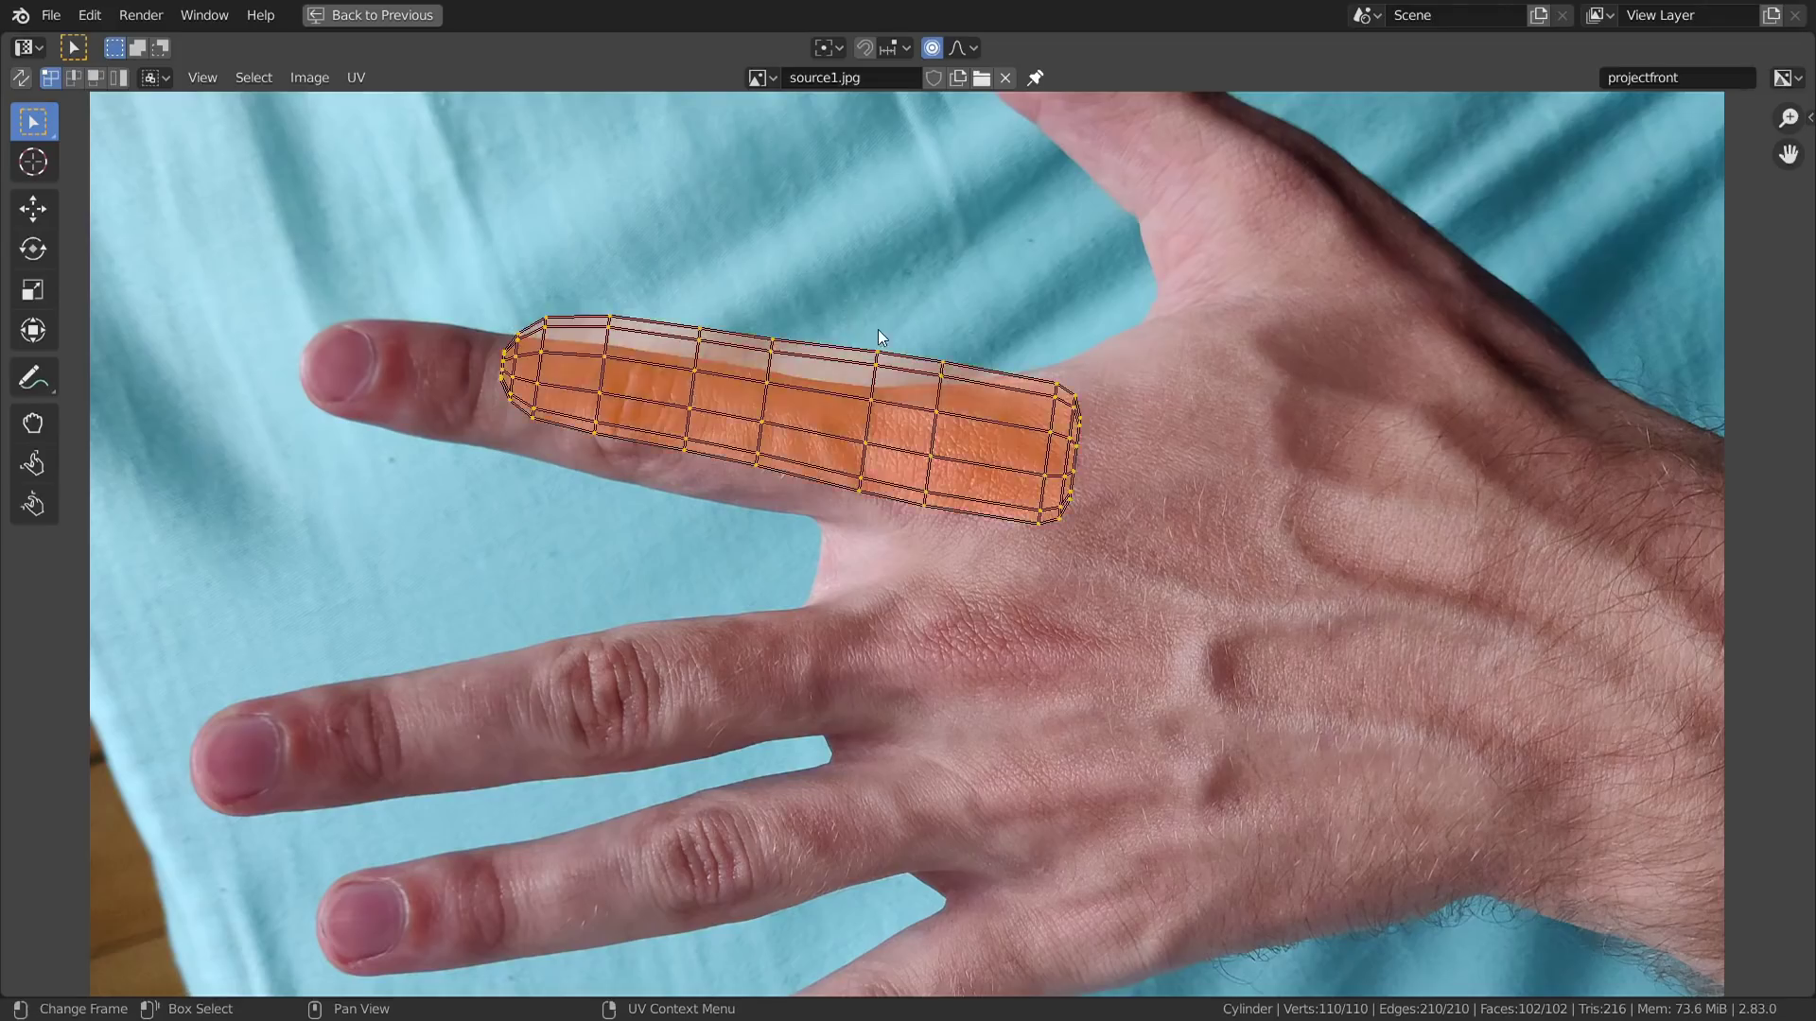
Project the UVs from view and move and scale them over the finger in source1.jpg
key("g")
left_click(774, 382)
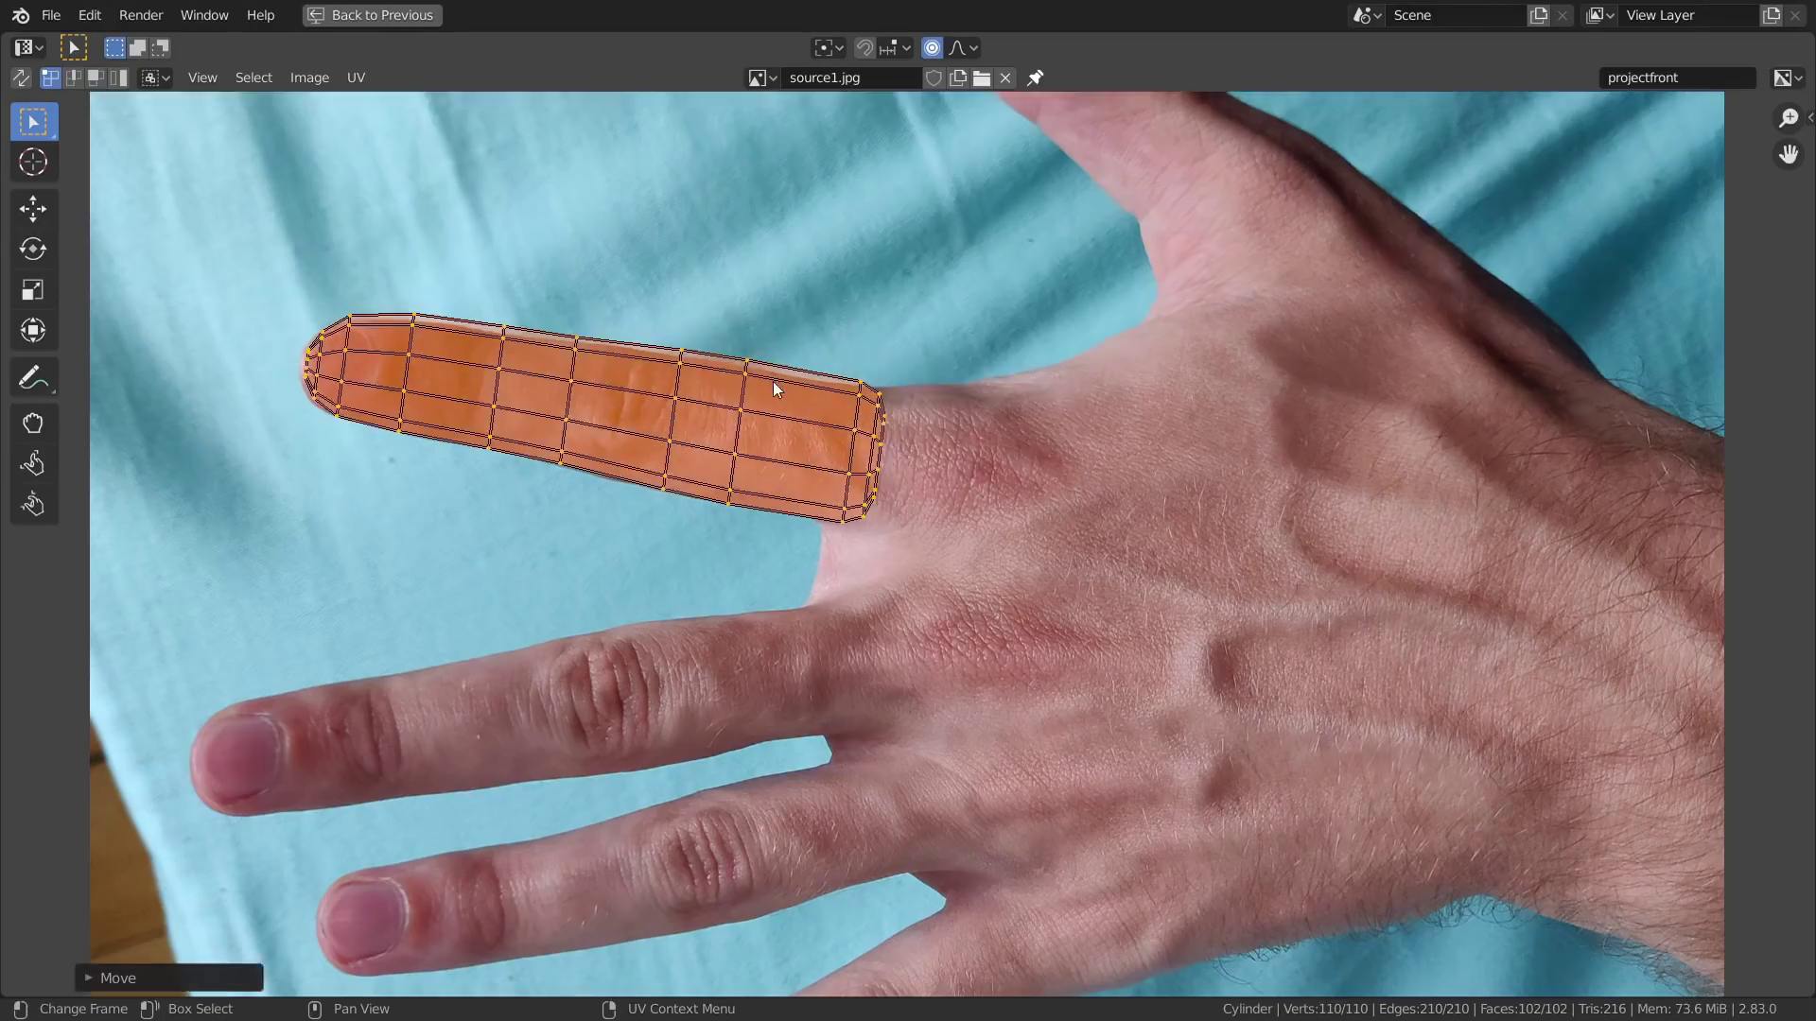
scroll(774, 382, "up", 2)
key("s")
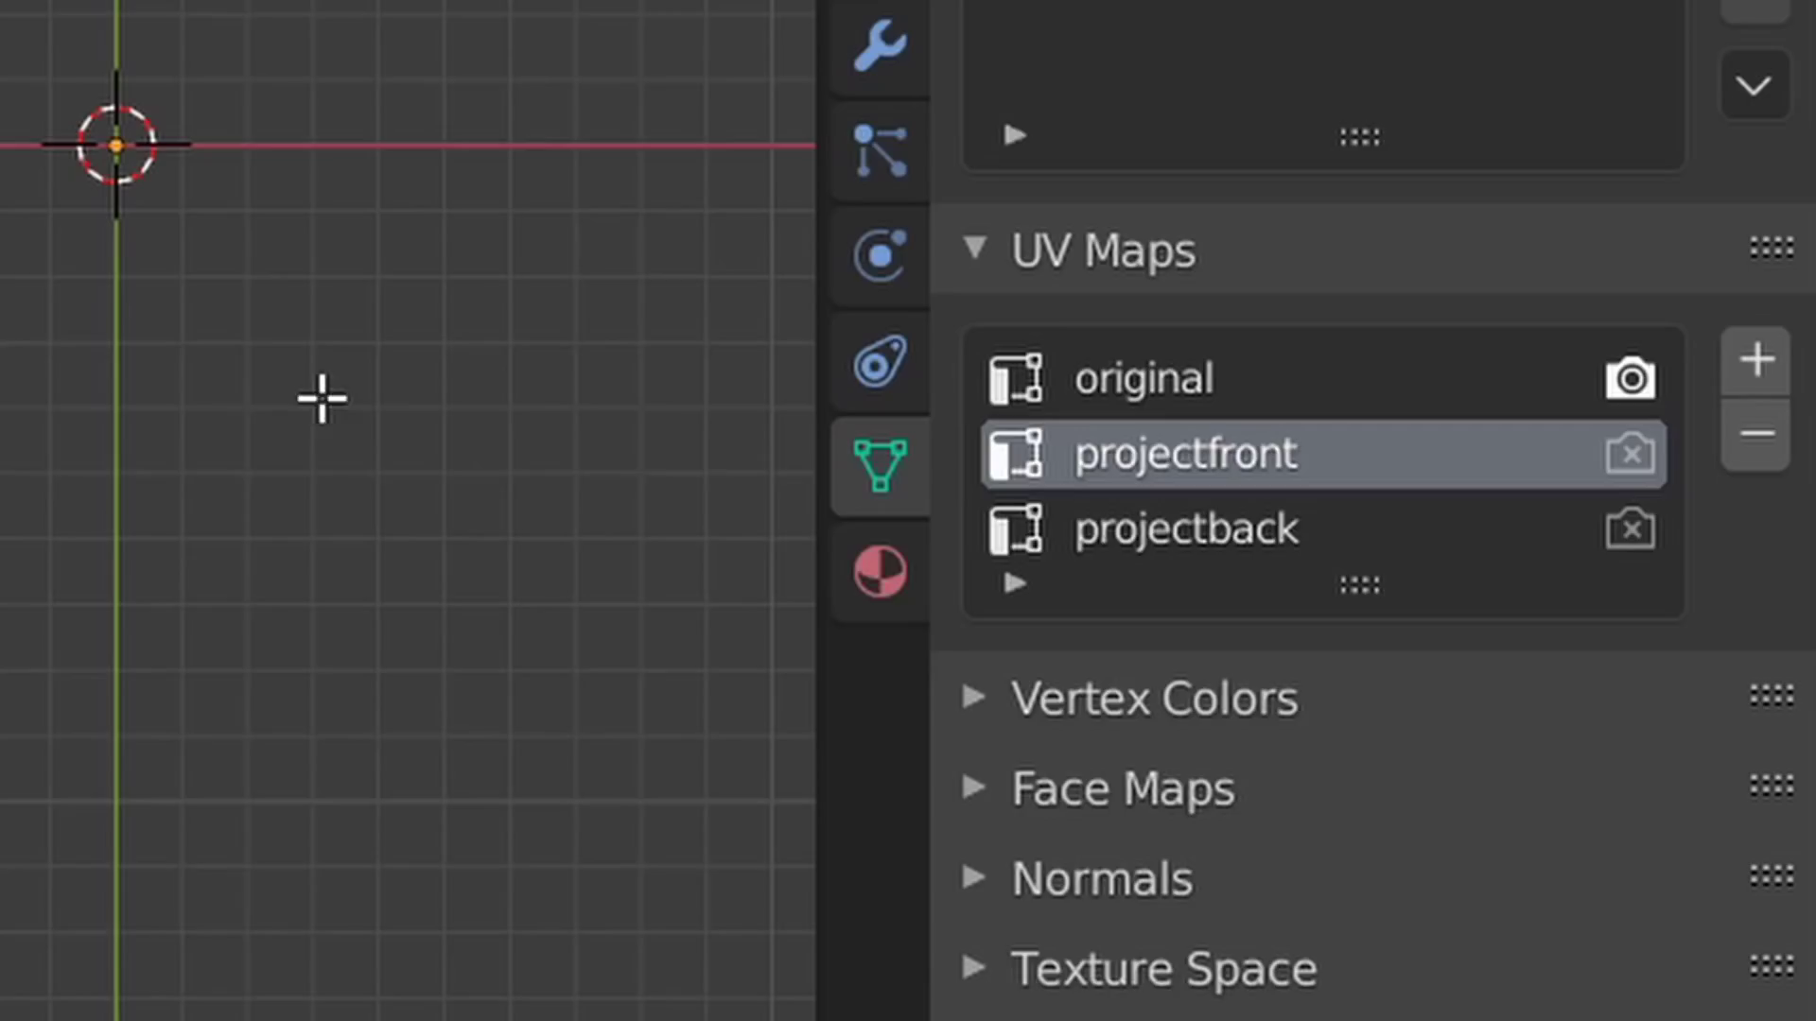
left_click(1122, 536)
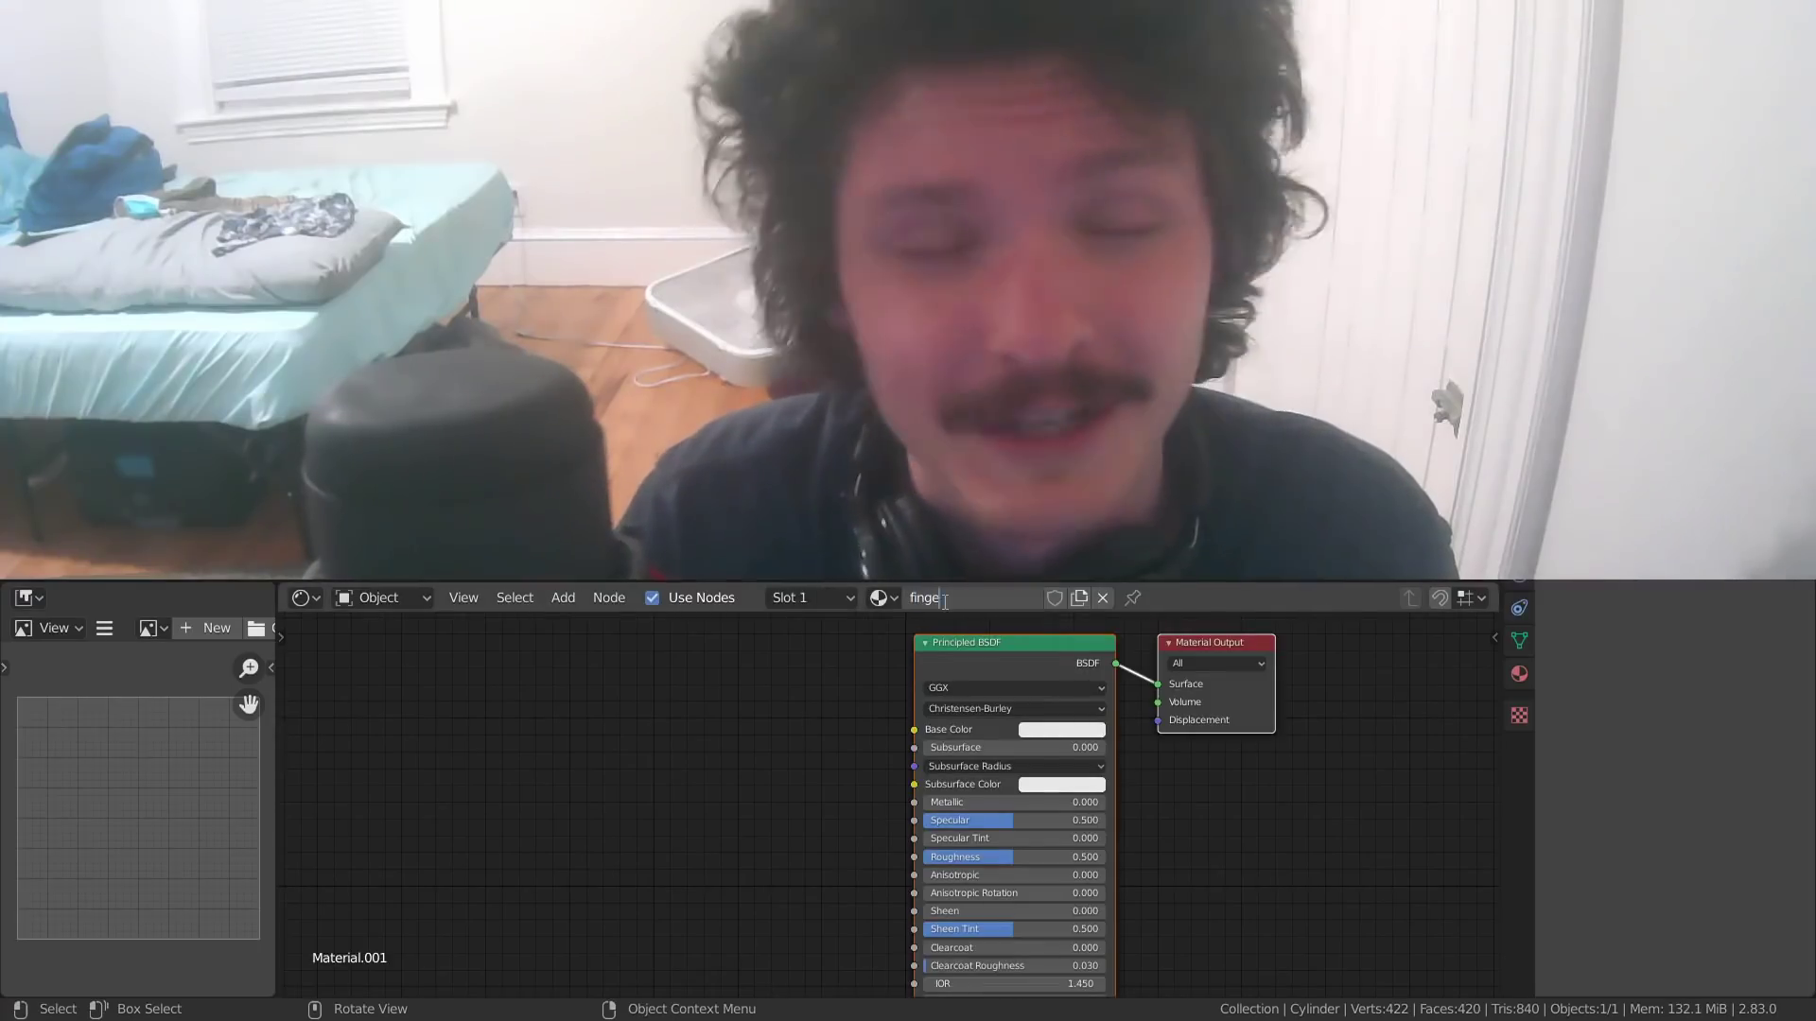
Add an Image Texture node, link its Color to Base Color, and create a new image
key("shift+a")
type("image")
key("Return")
left_click(662, 700)
left_click_drag(774, 712, 914, 729)
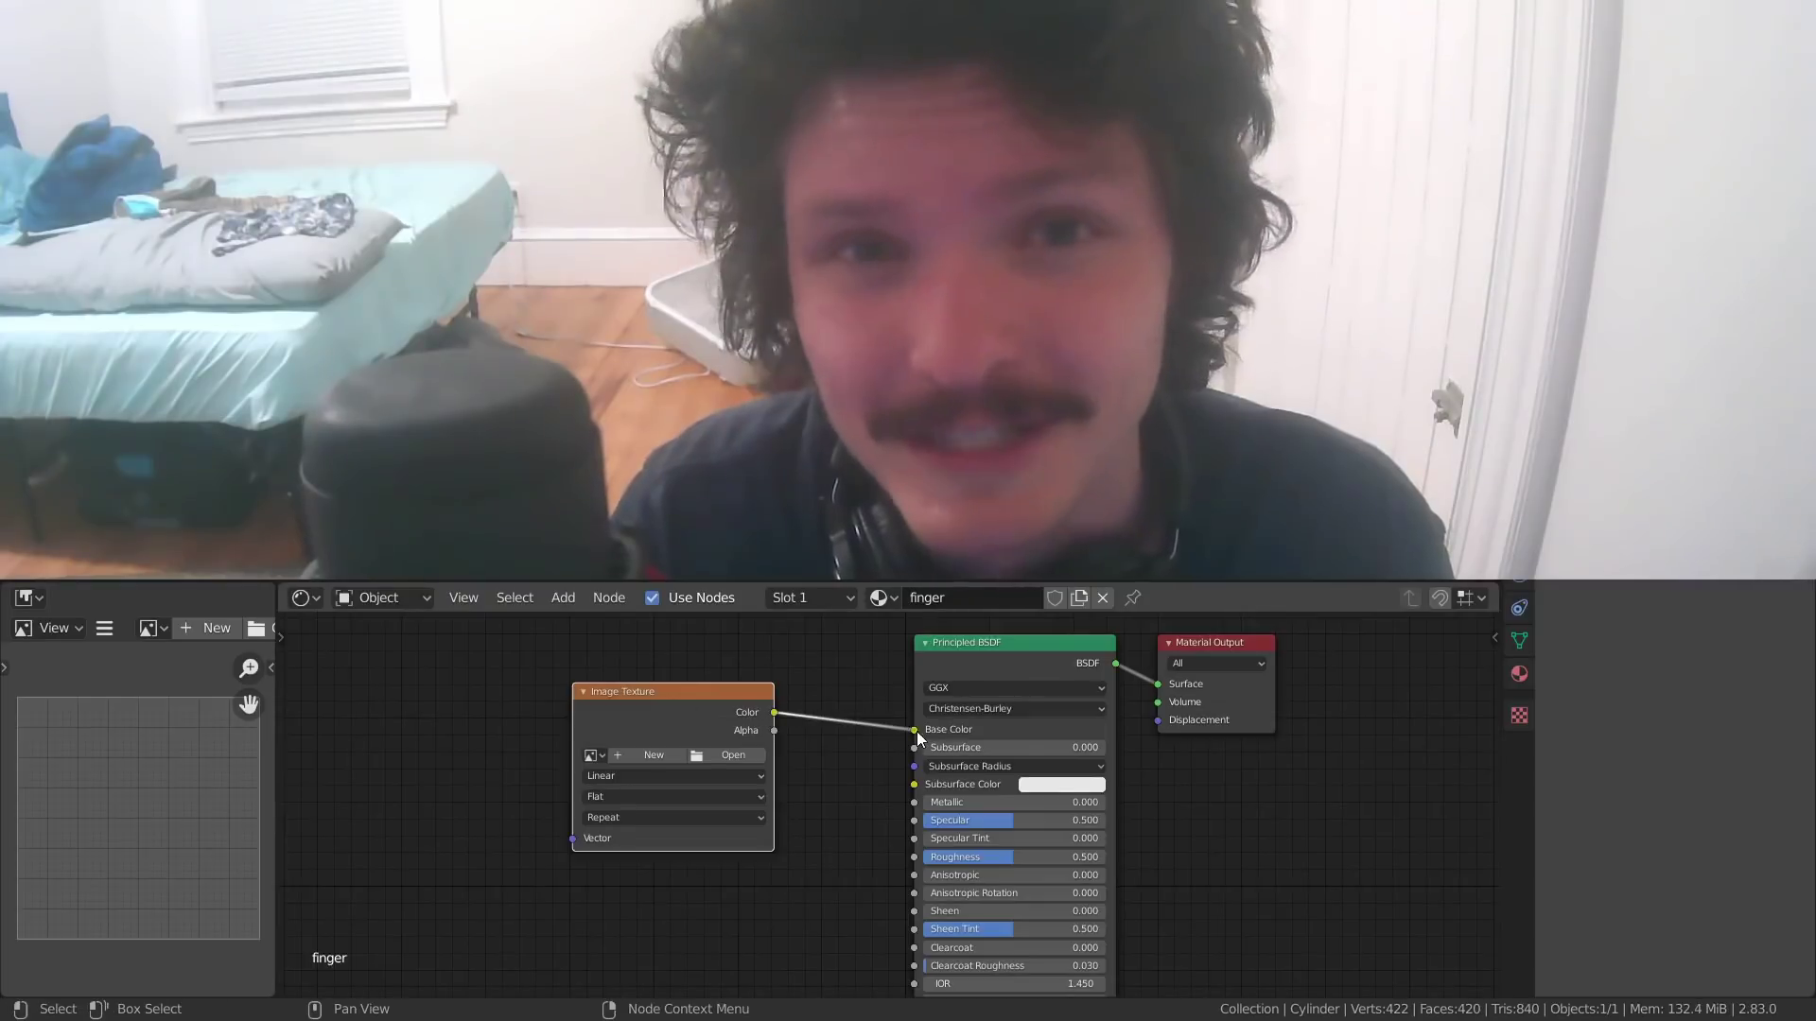
left_click(659, 757)
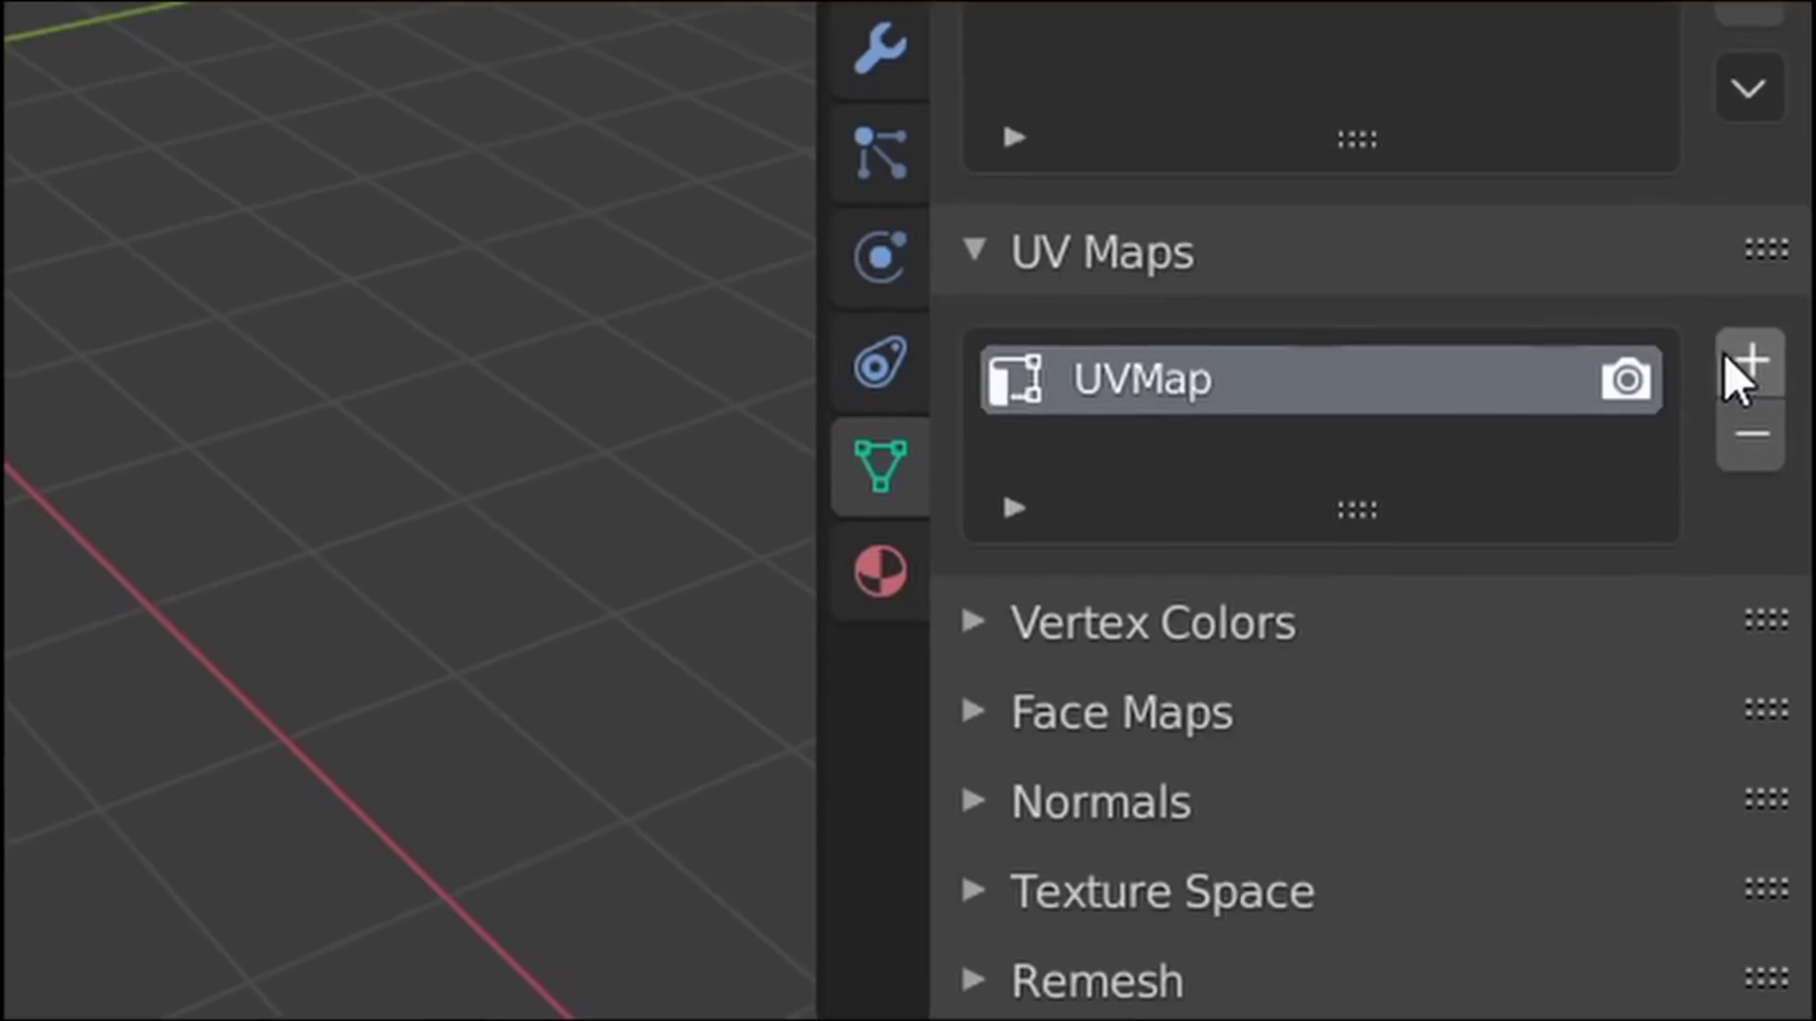
Add another UV map and rename the first map to original
left_click(1727, 357)
left_click(1726, 357)
double_click(1094, 385)
type("original")
key("Return")
double_click(1095, 464)
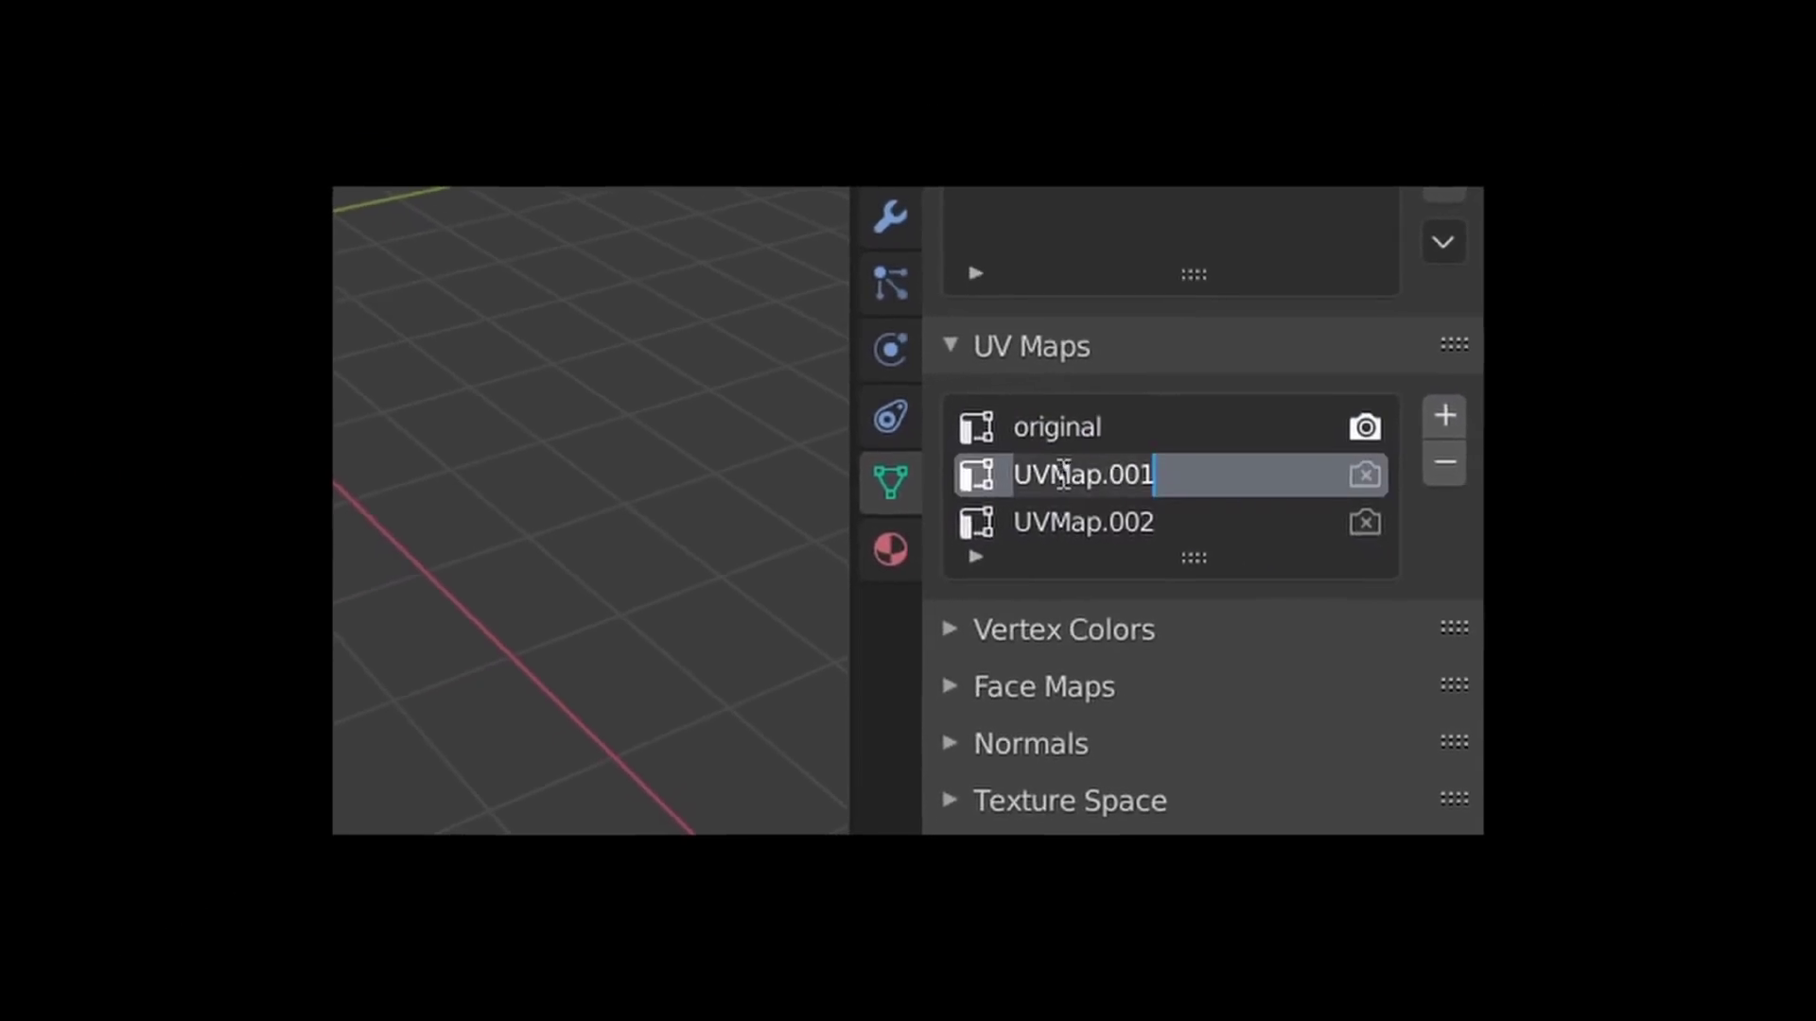
In Texture Paint, set the Clone brush to clone from source1.jpg through the projectfront UV map
type("proj")
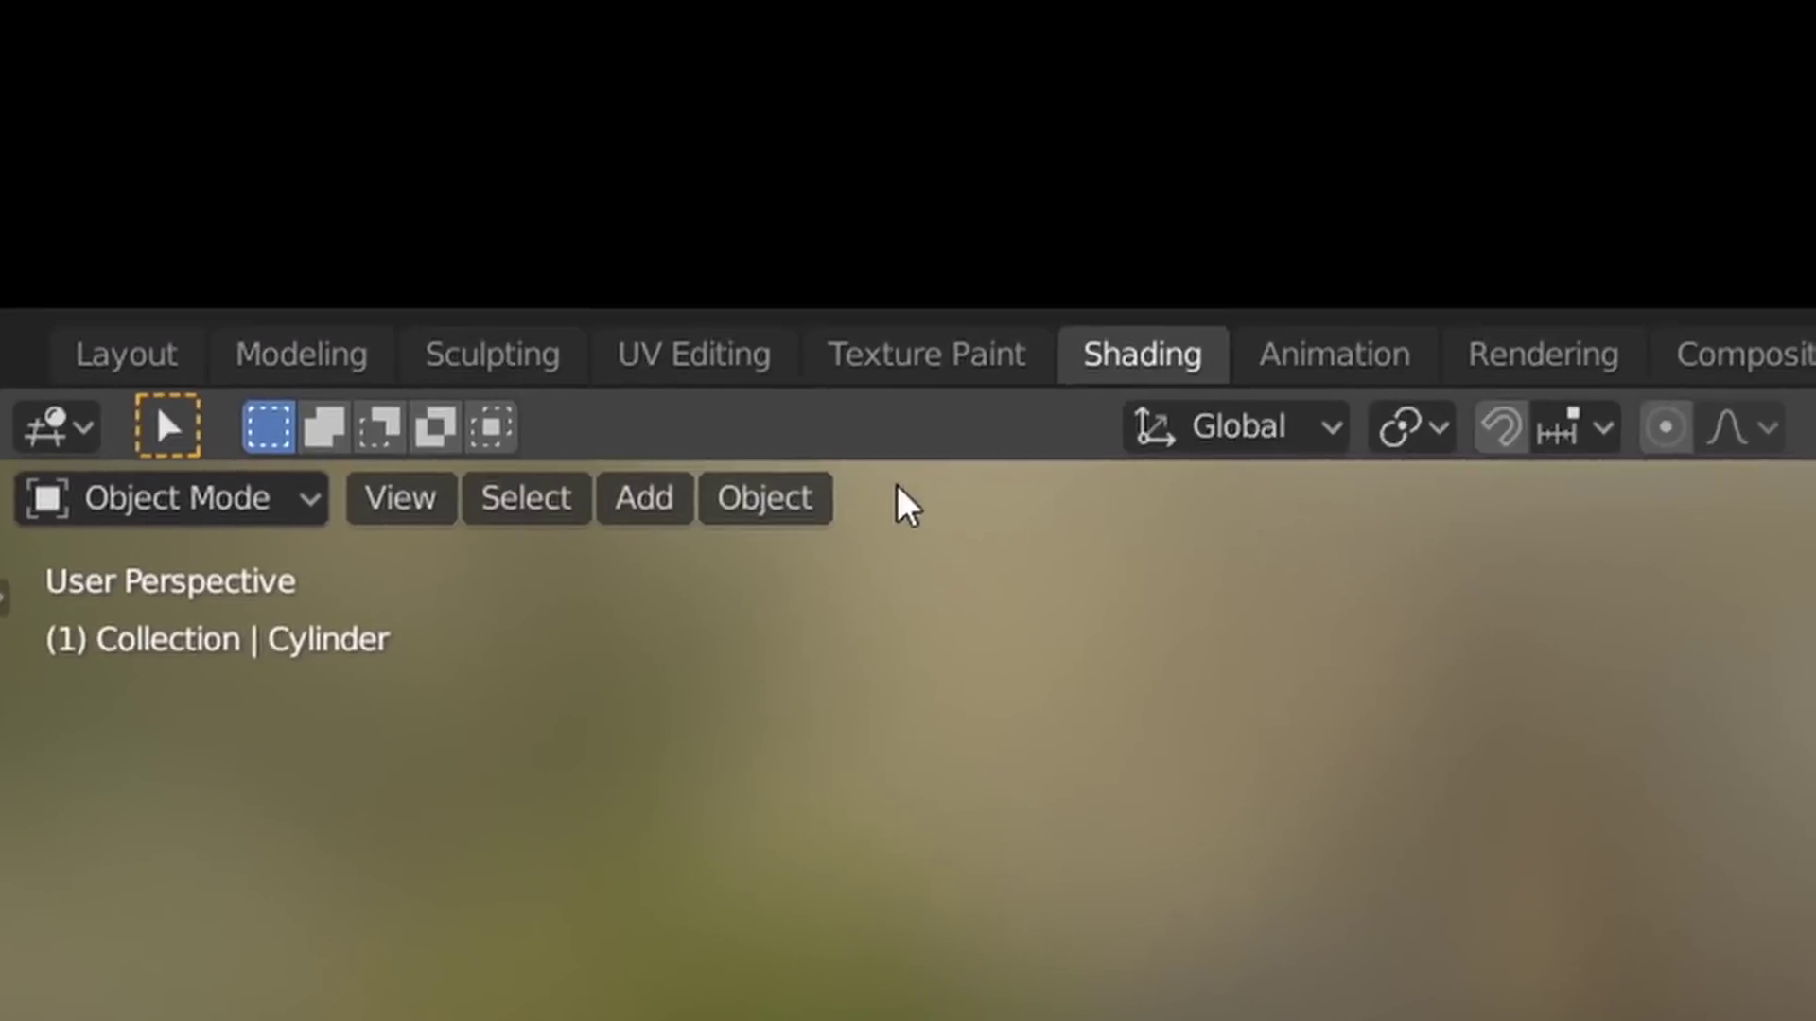
left_click(927, 354)
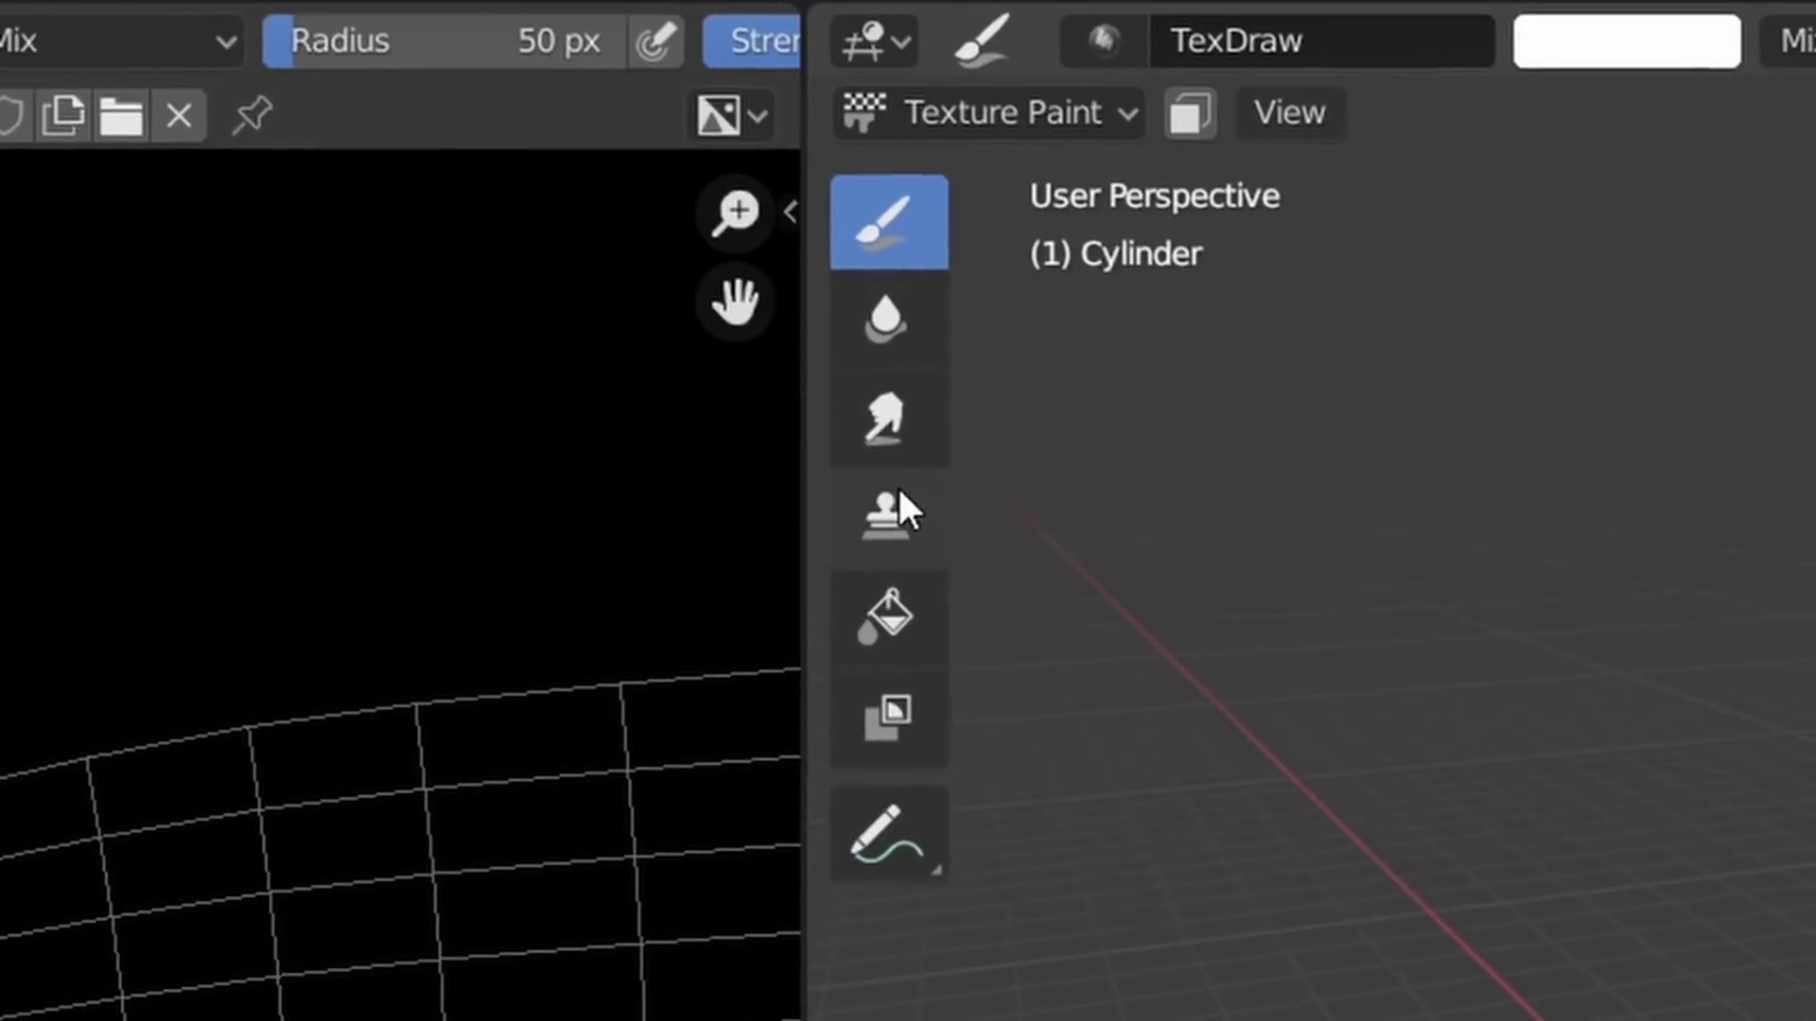
left_click(1140, 998)
left_click(836, 430)
left_click(857, 450)
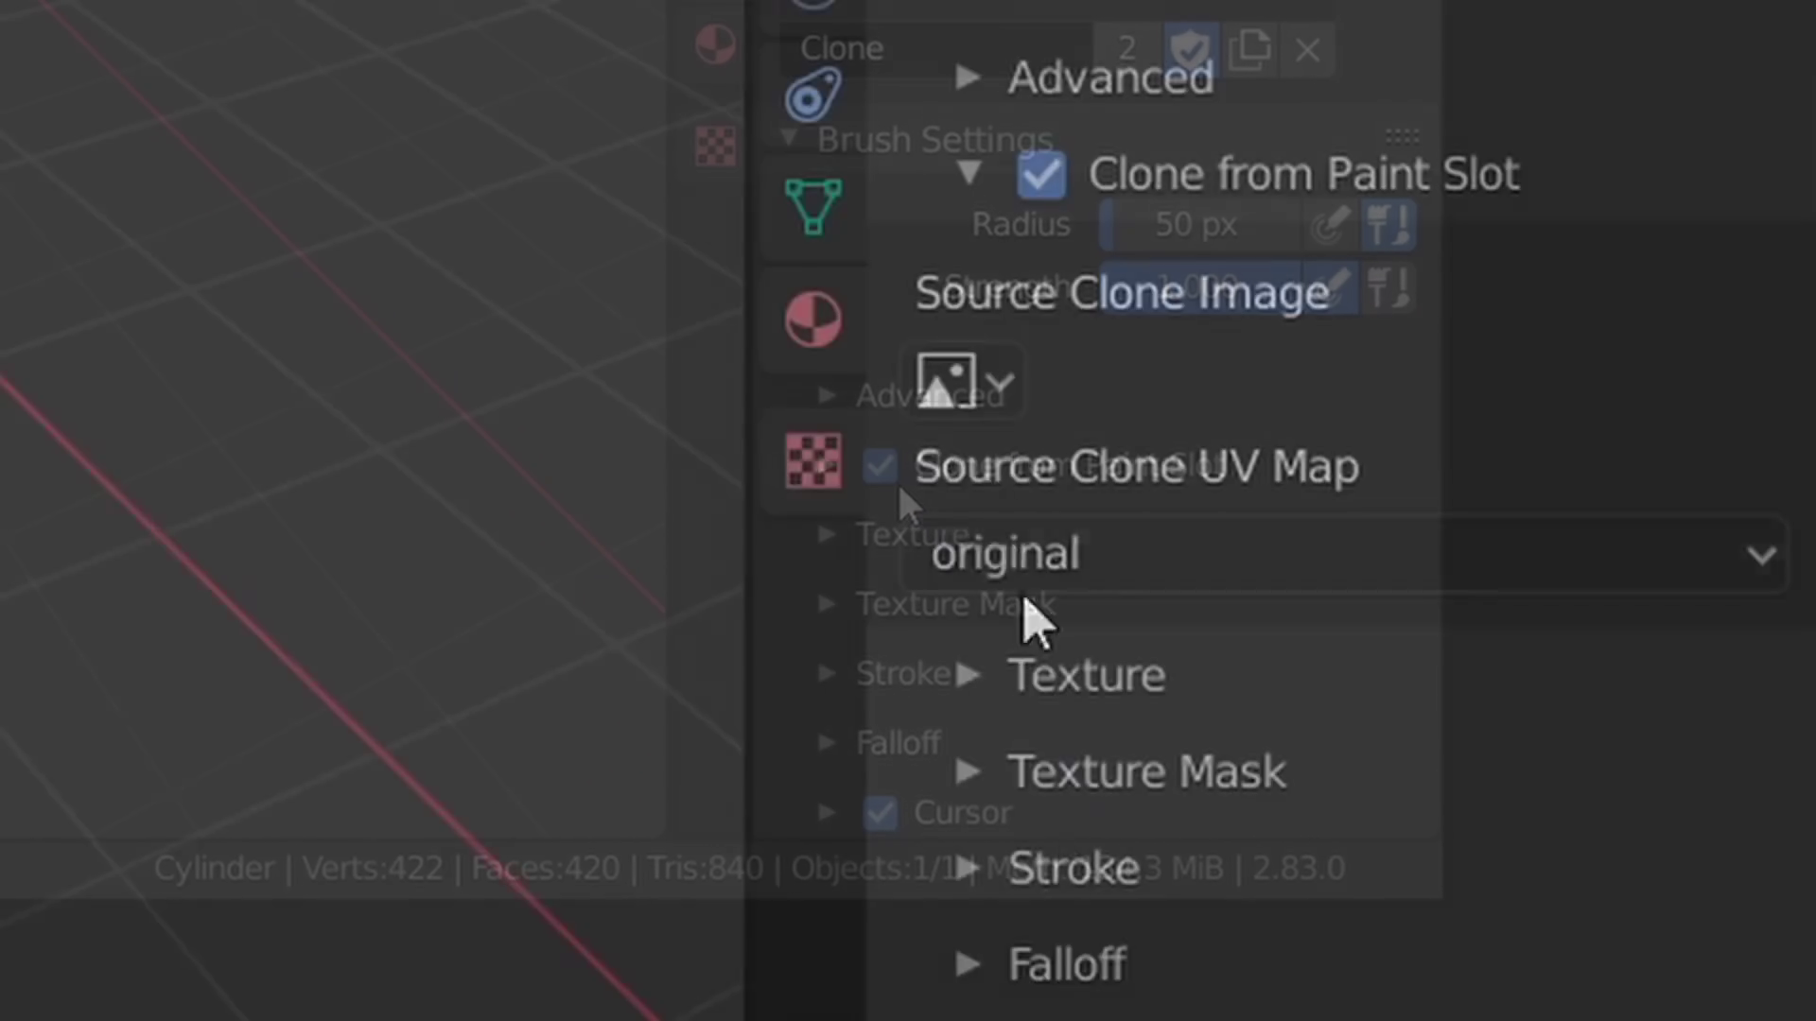
left_click(772, 577)
left_click(564, 772)
left_click(1139, 567)
left_click(1175, 728)
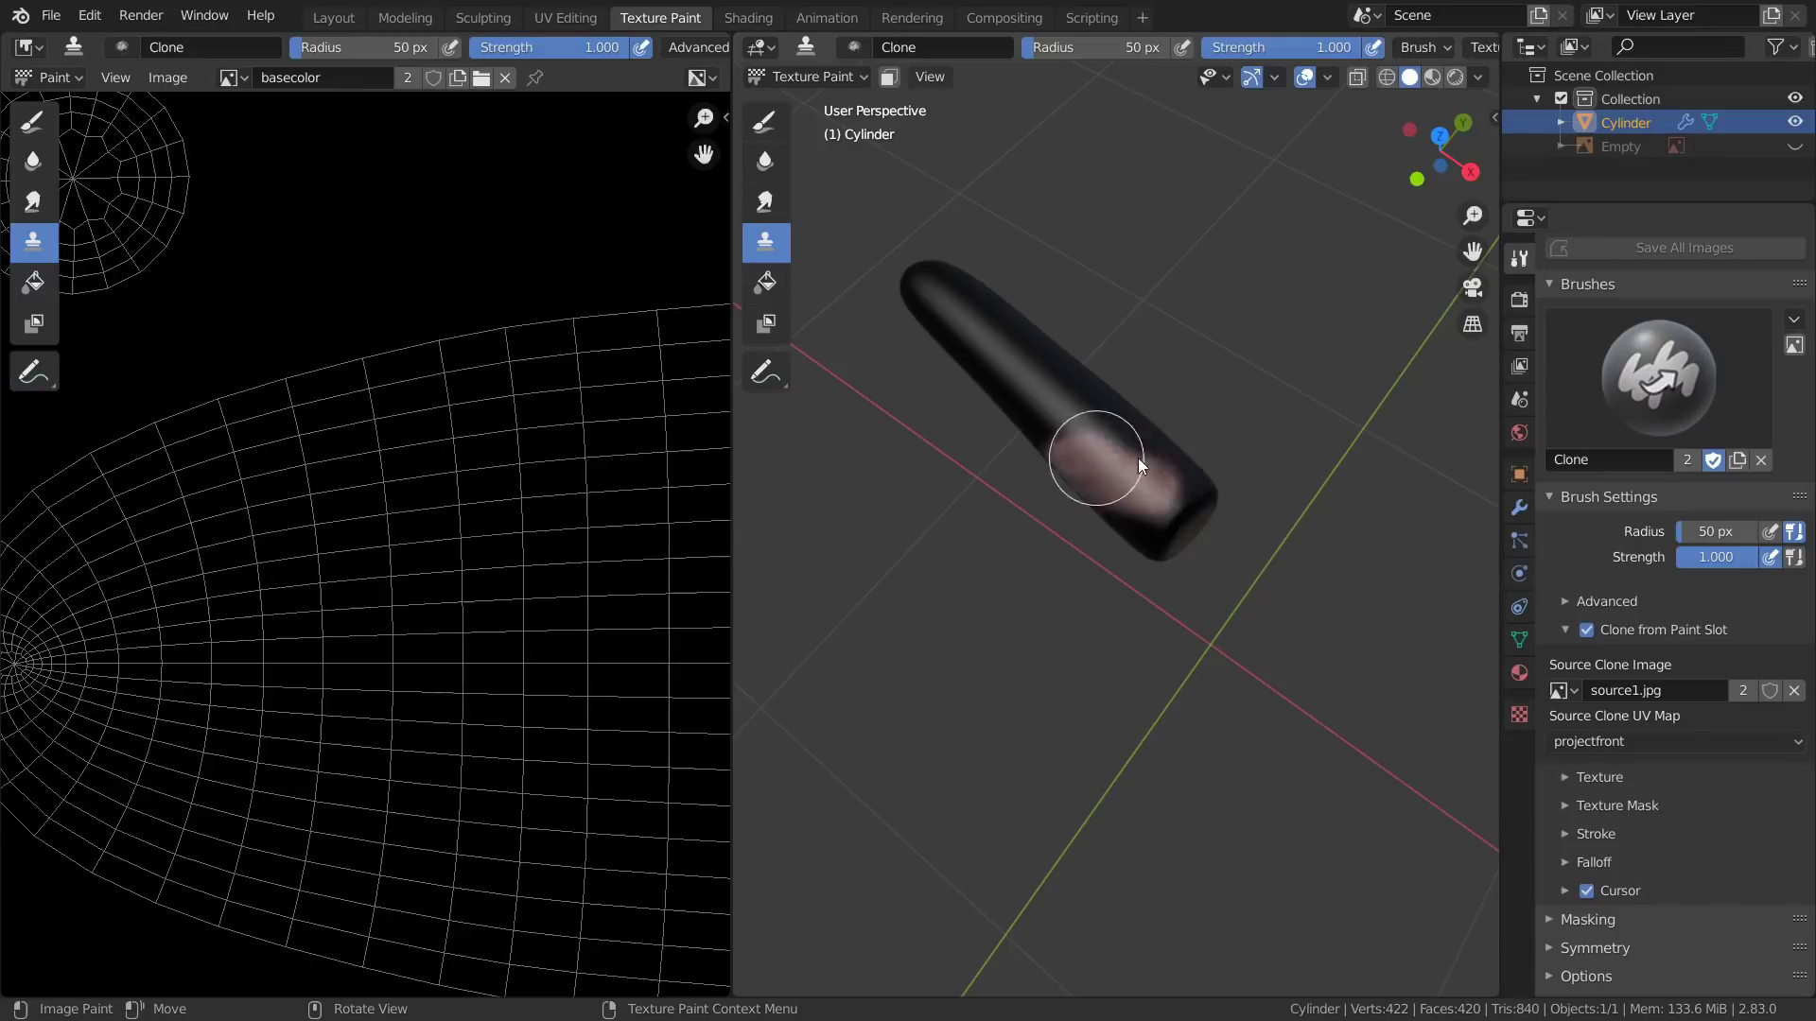
Clone-paint photo skin around the finger and set the Mix node's second colour to red
left_click(957, 360)
middle_click_drag(957, 360, 1106, 473)
middle_click_drag(1337, 558, 998, 455)
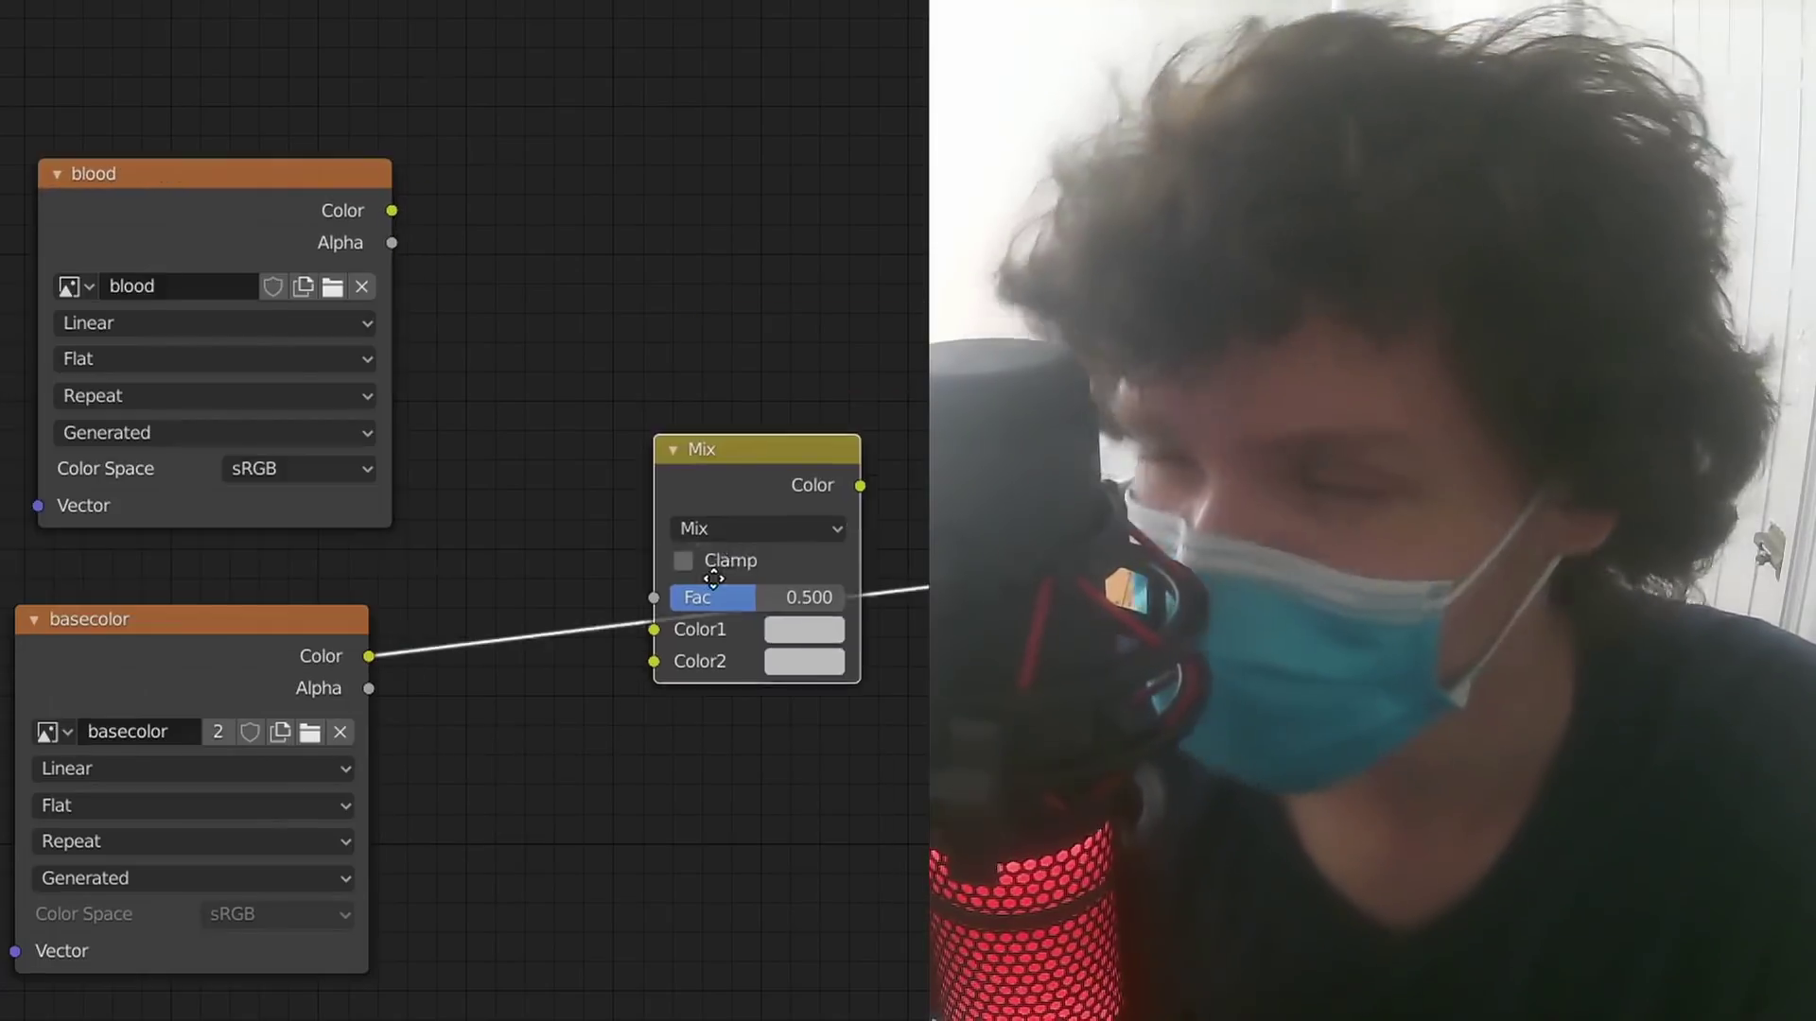
left_click(803, 733)
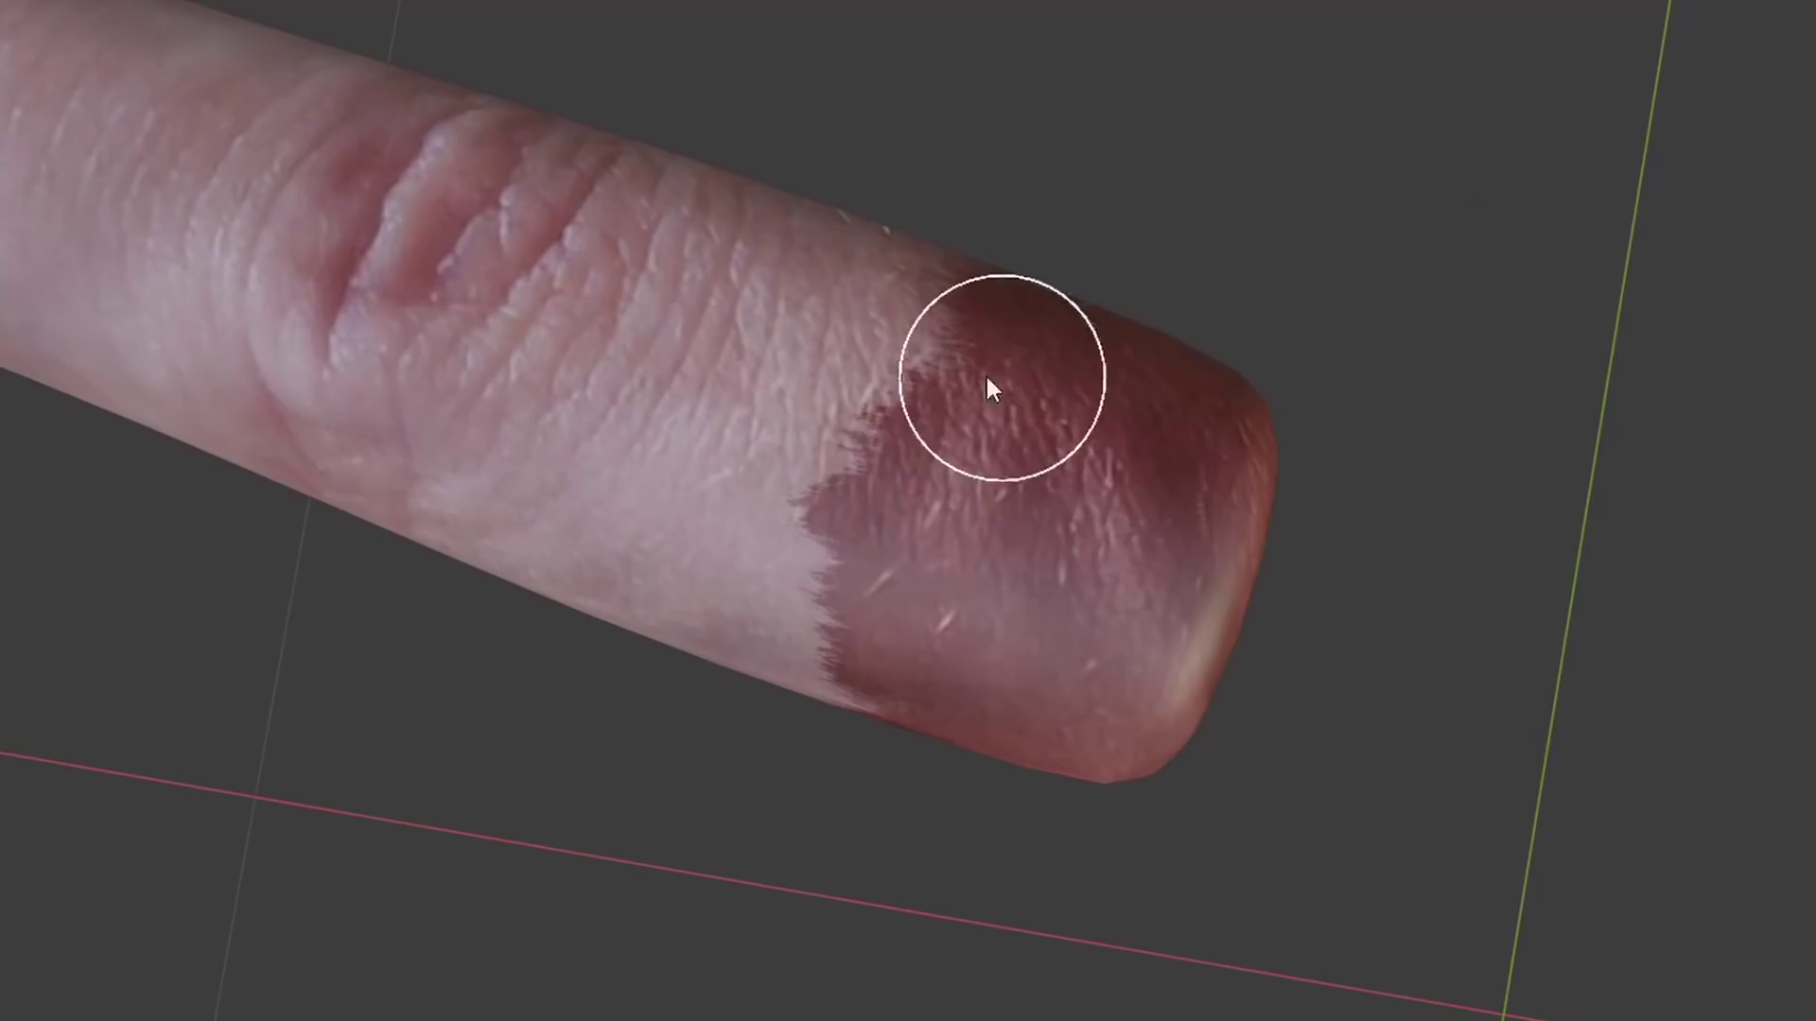
Darken the fingertip with a stroke, then feed a single-user Non-Color basecolor copy into Bump Height
left_click_drag(992, 385, 742, 316)
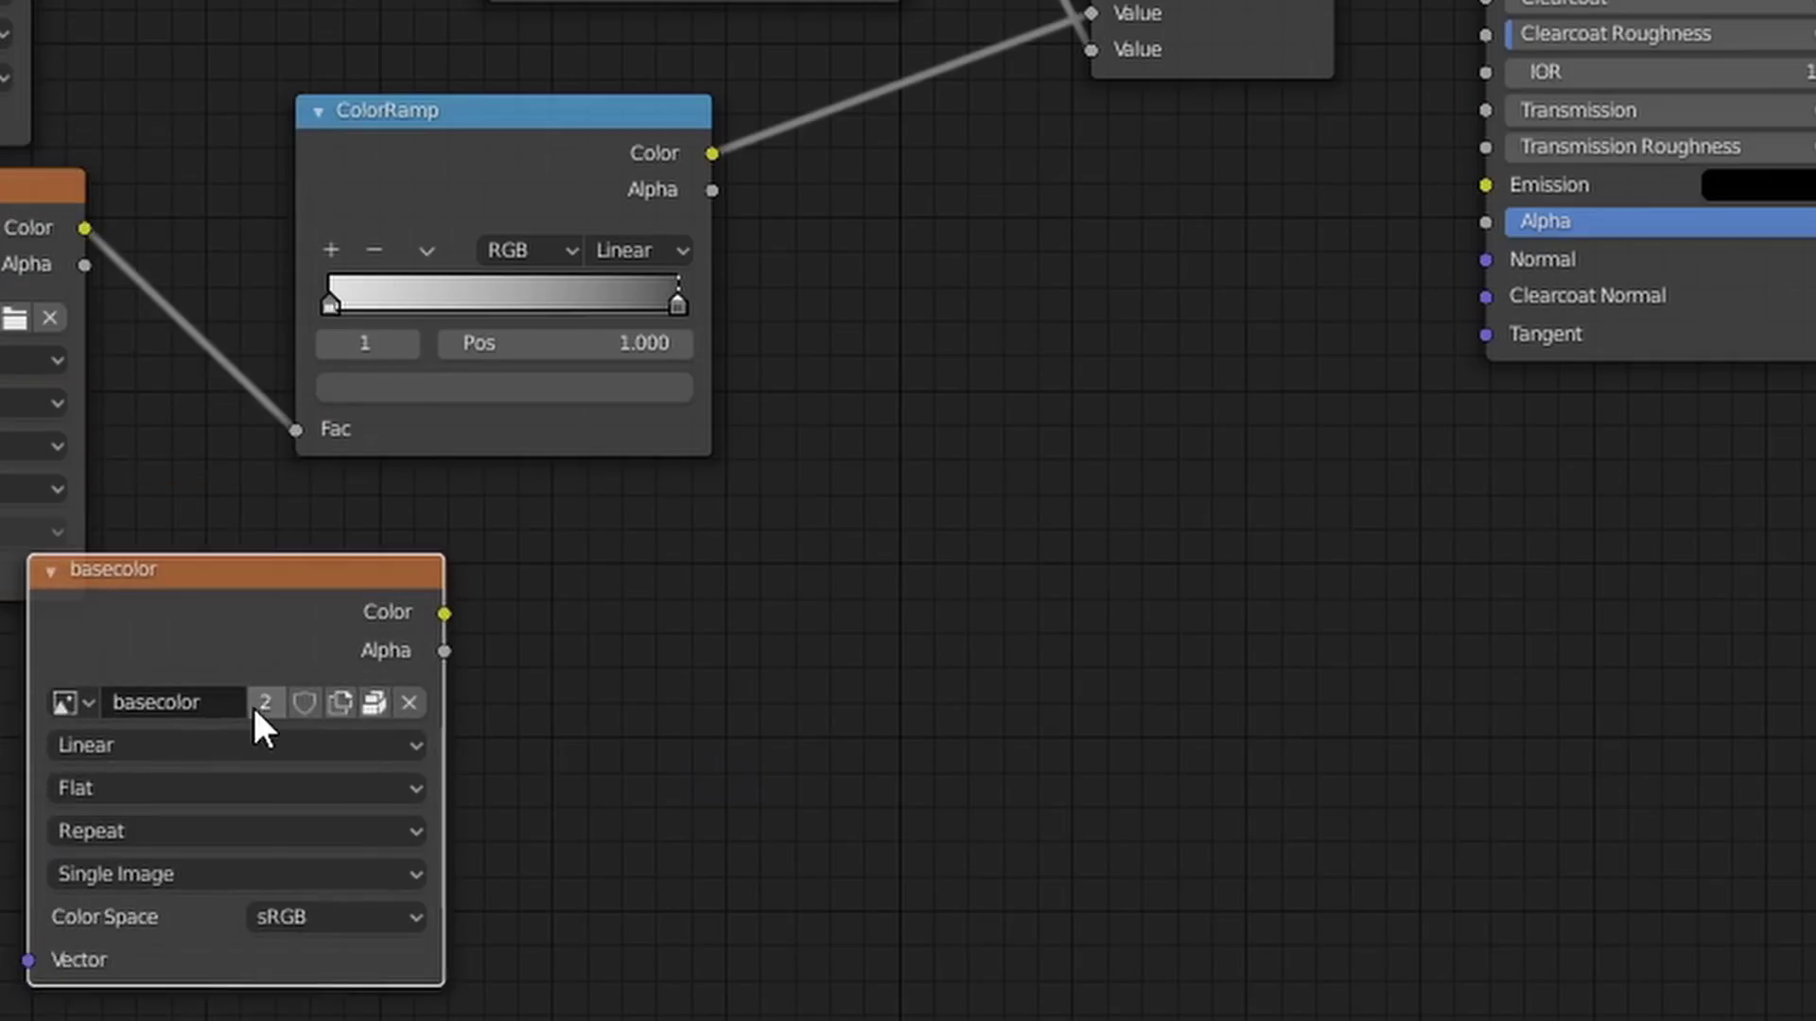
left_click(265, 703)
left_click(336, 916)
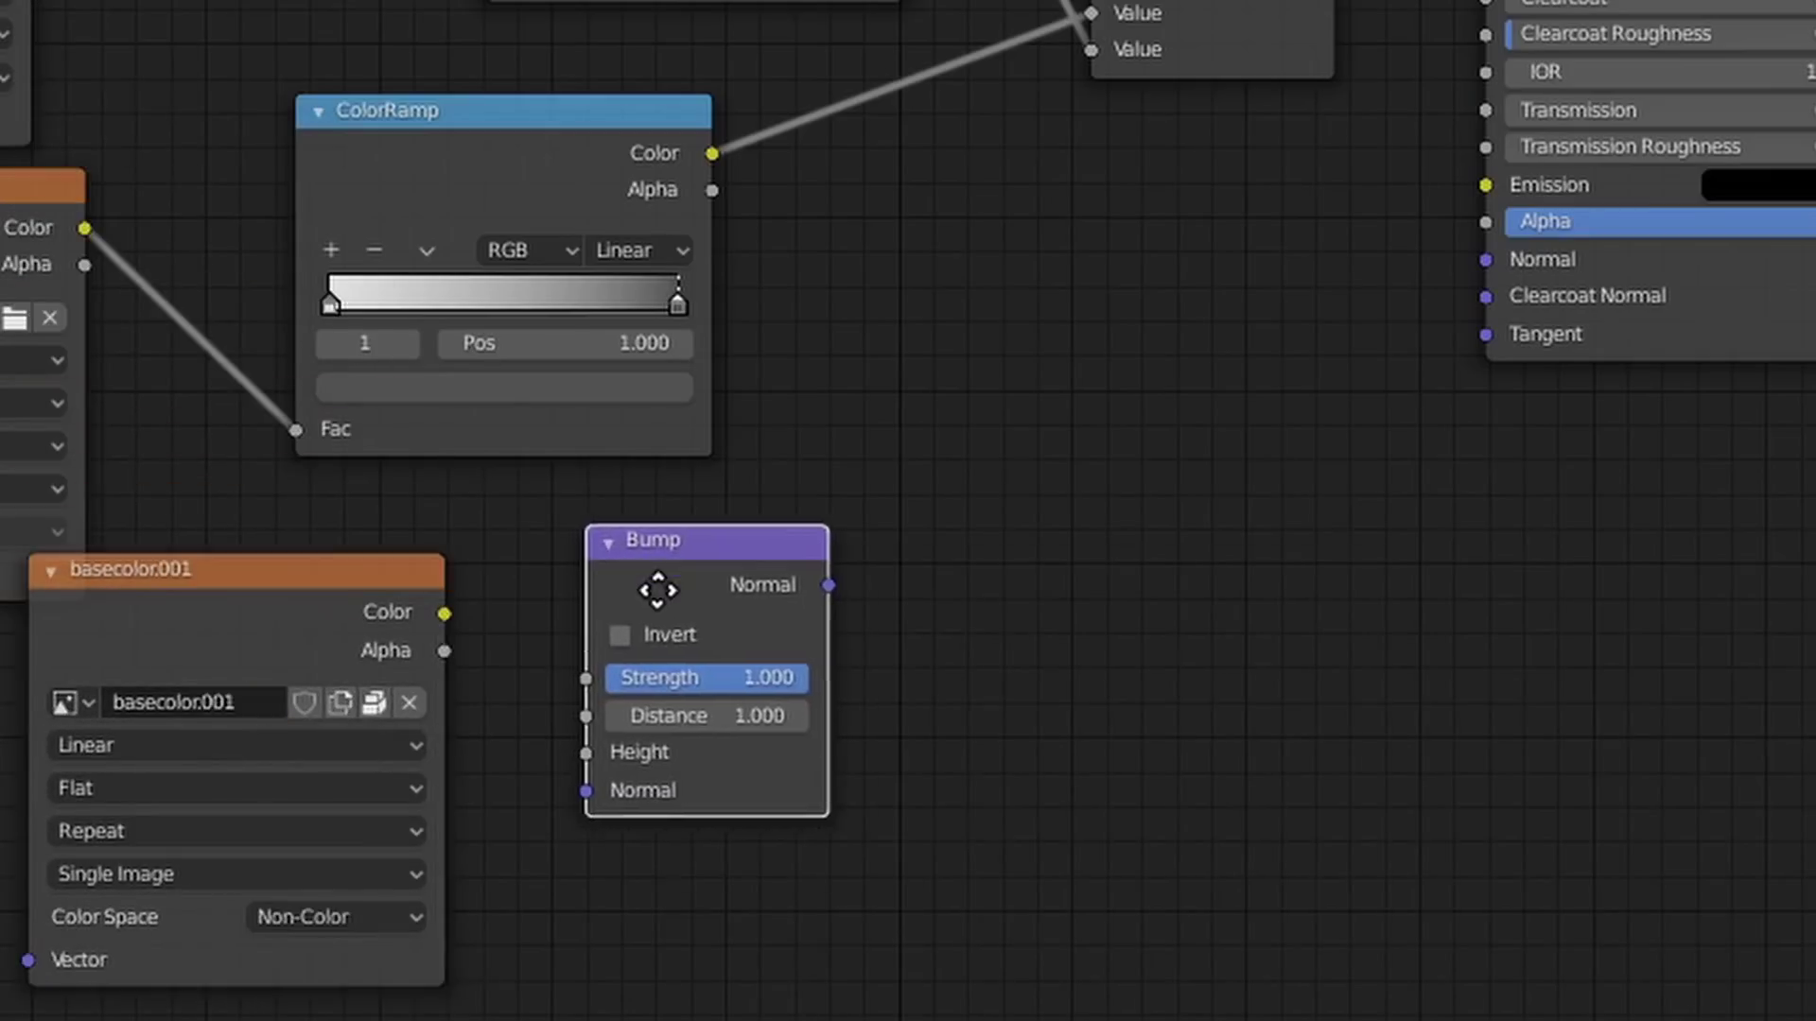
left_click_drag(444, 612, 579, 752)
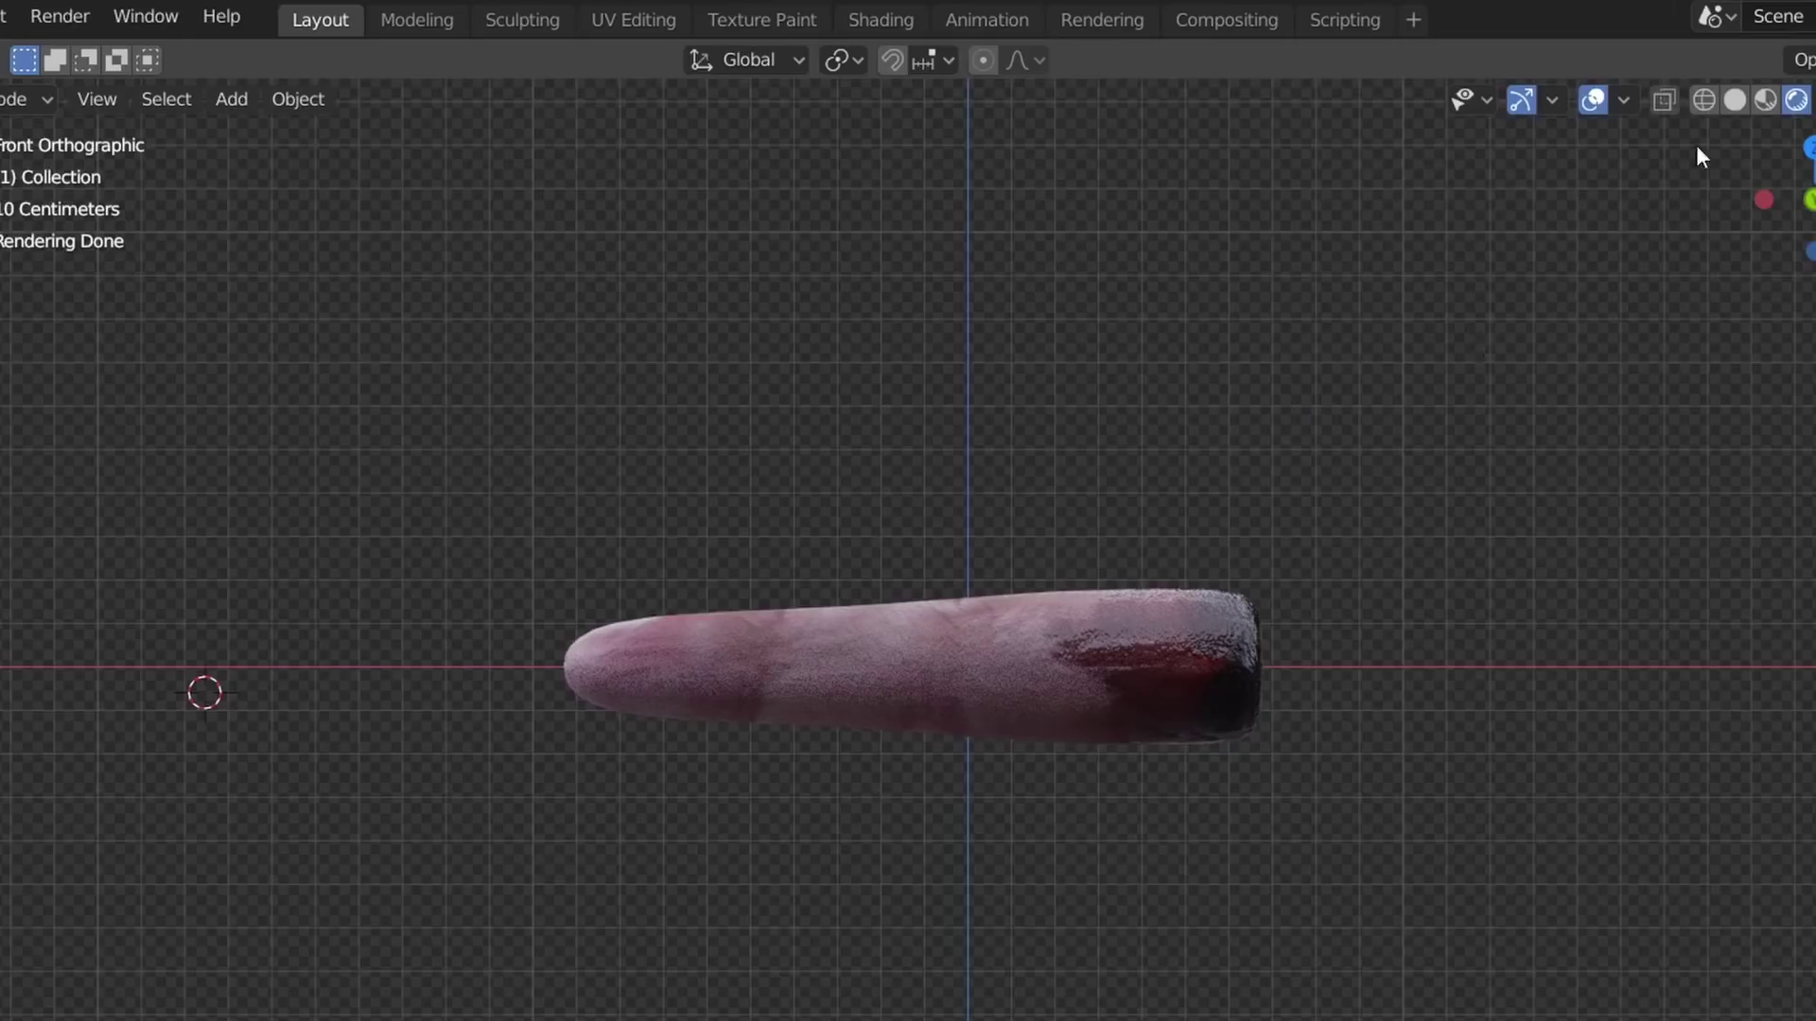
In wireframe view, add an armature and move its three bones down into the finger
key("shift+z")
key("shift+a")
left_click(889, 530)
key("g")
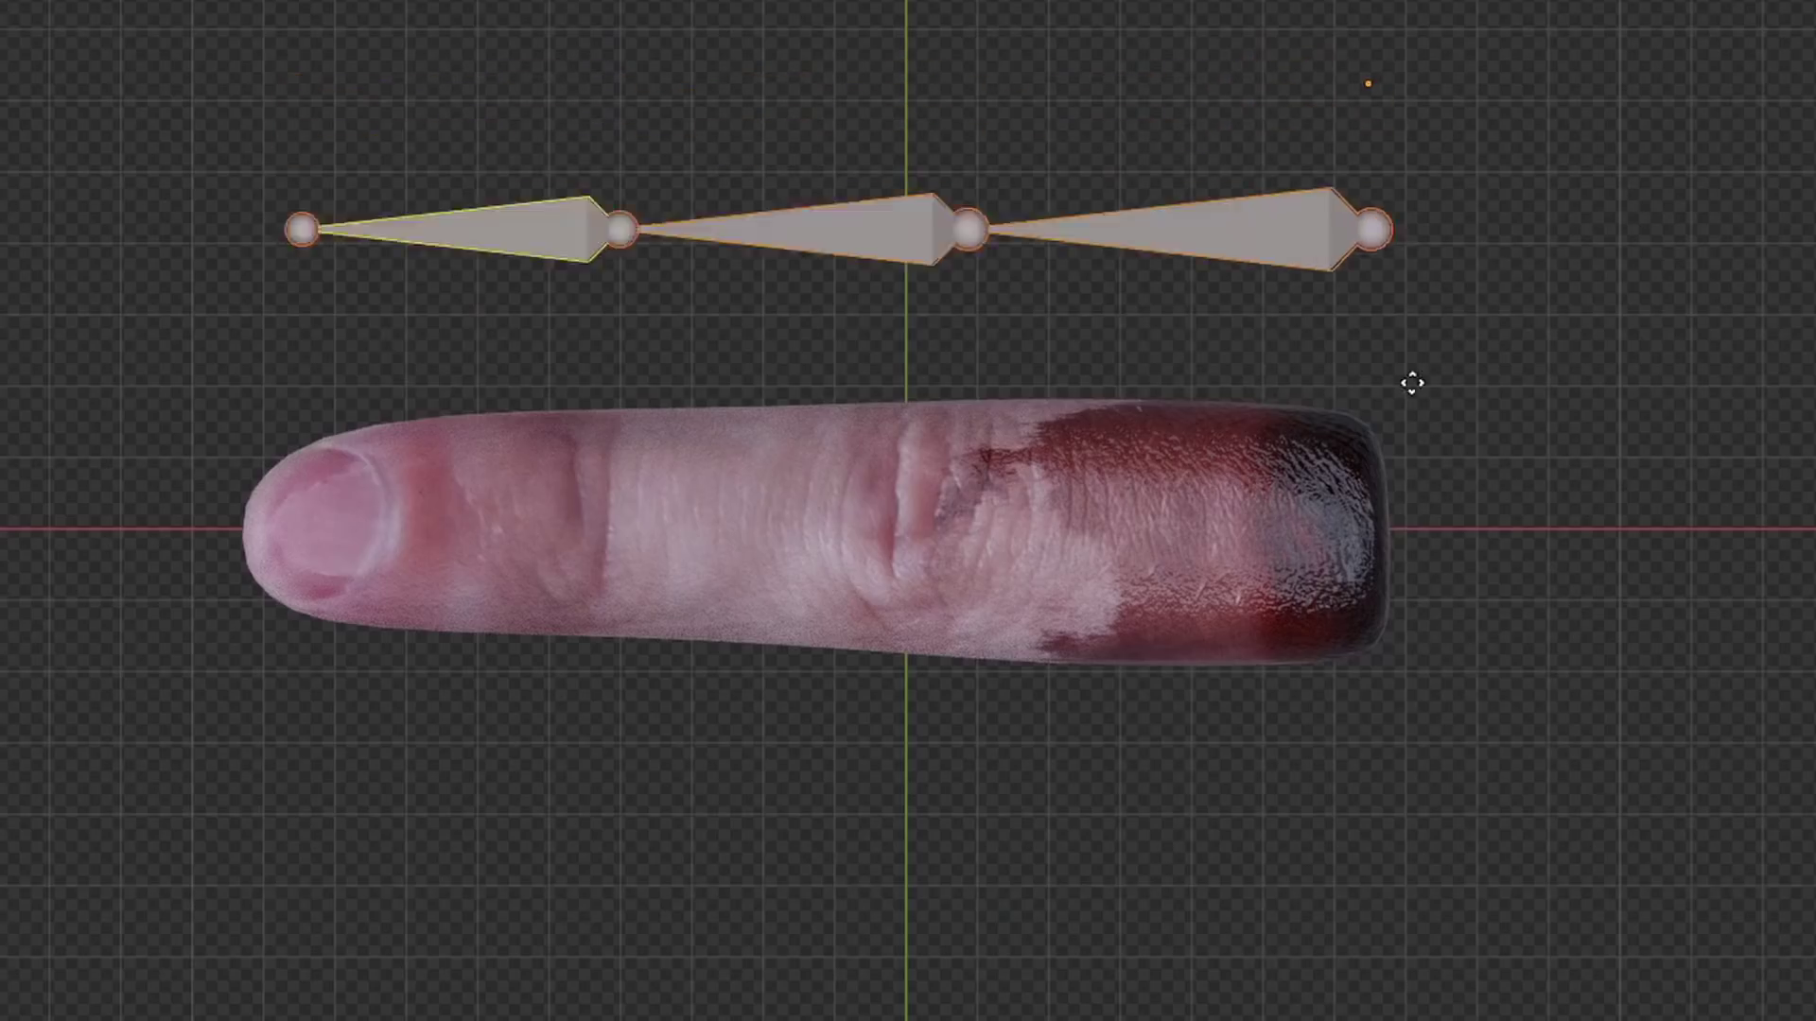
key("g")
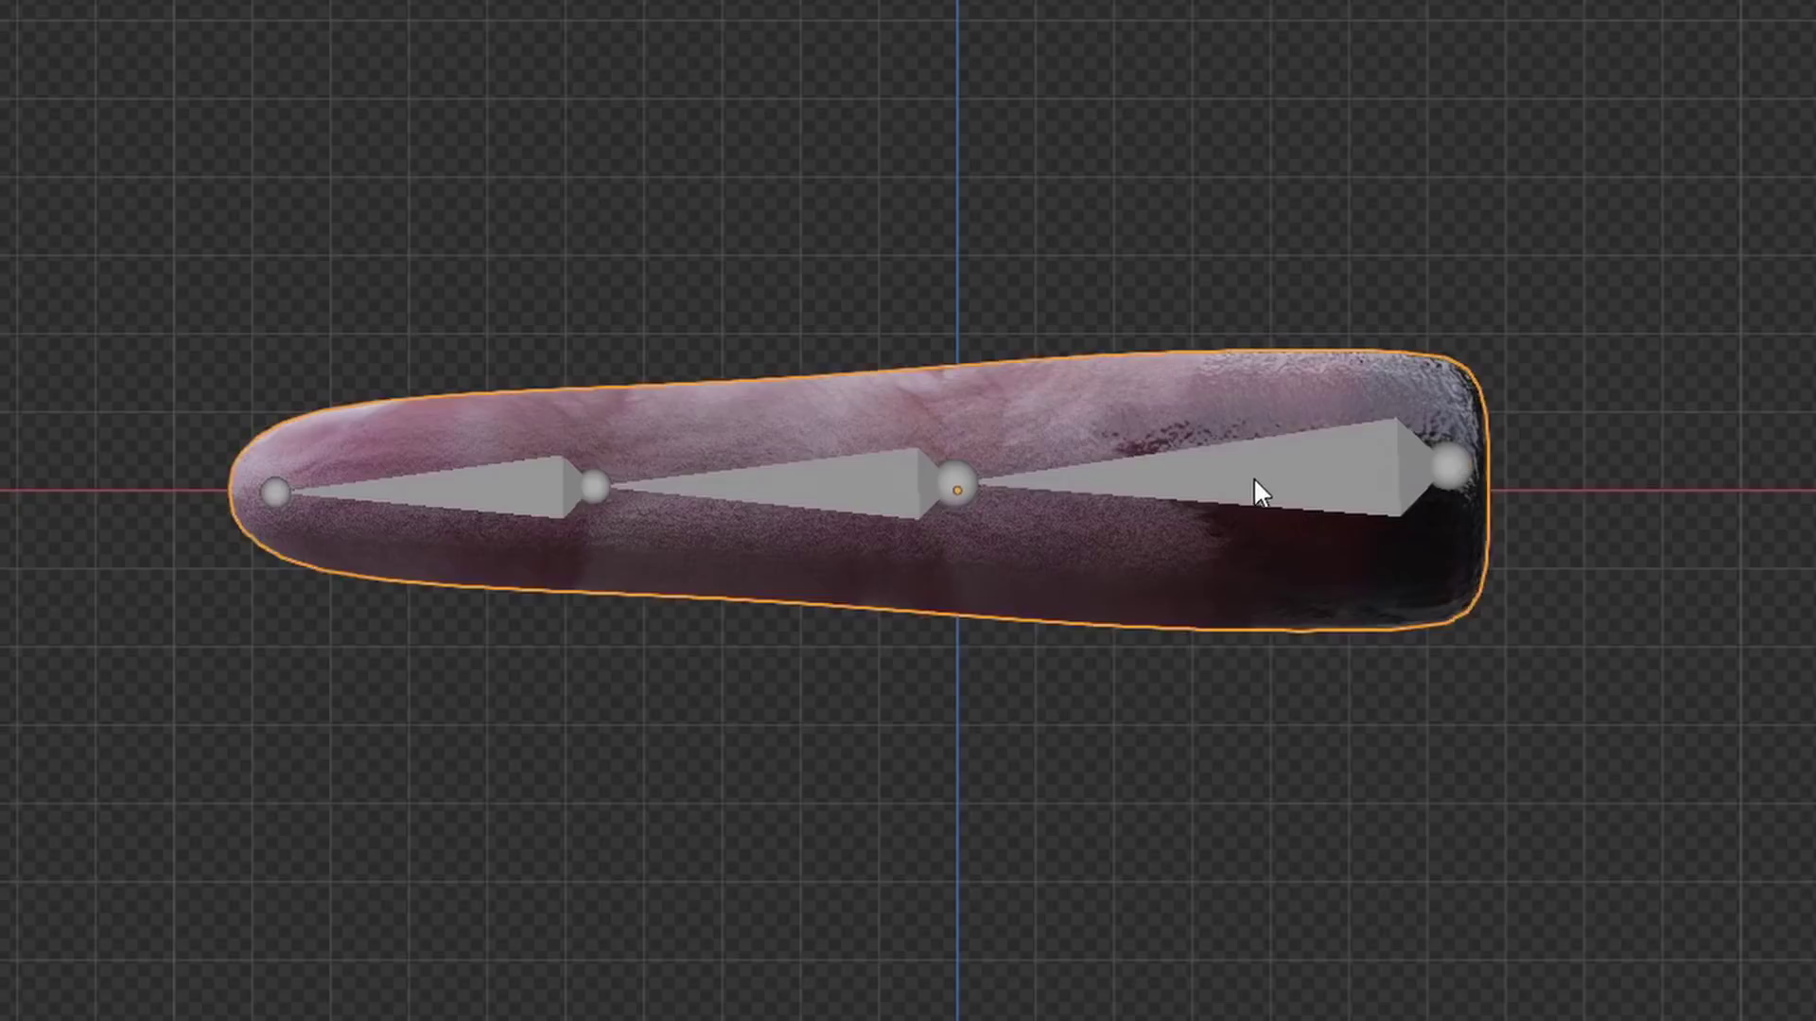
Parent the finger to the armature with automatic weights and bend the lower bone
key("ctrl+p")
left_click(1210, 728)
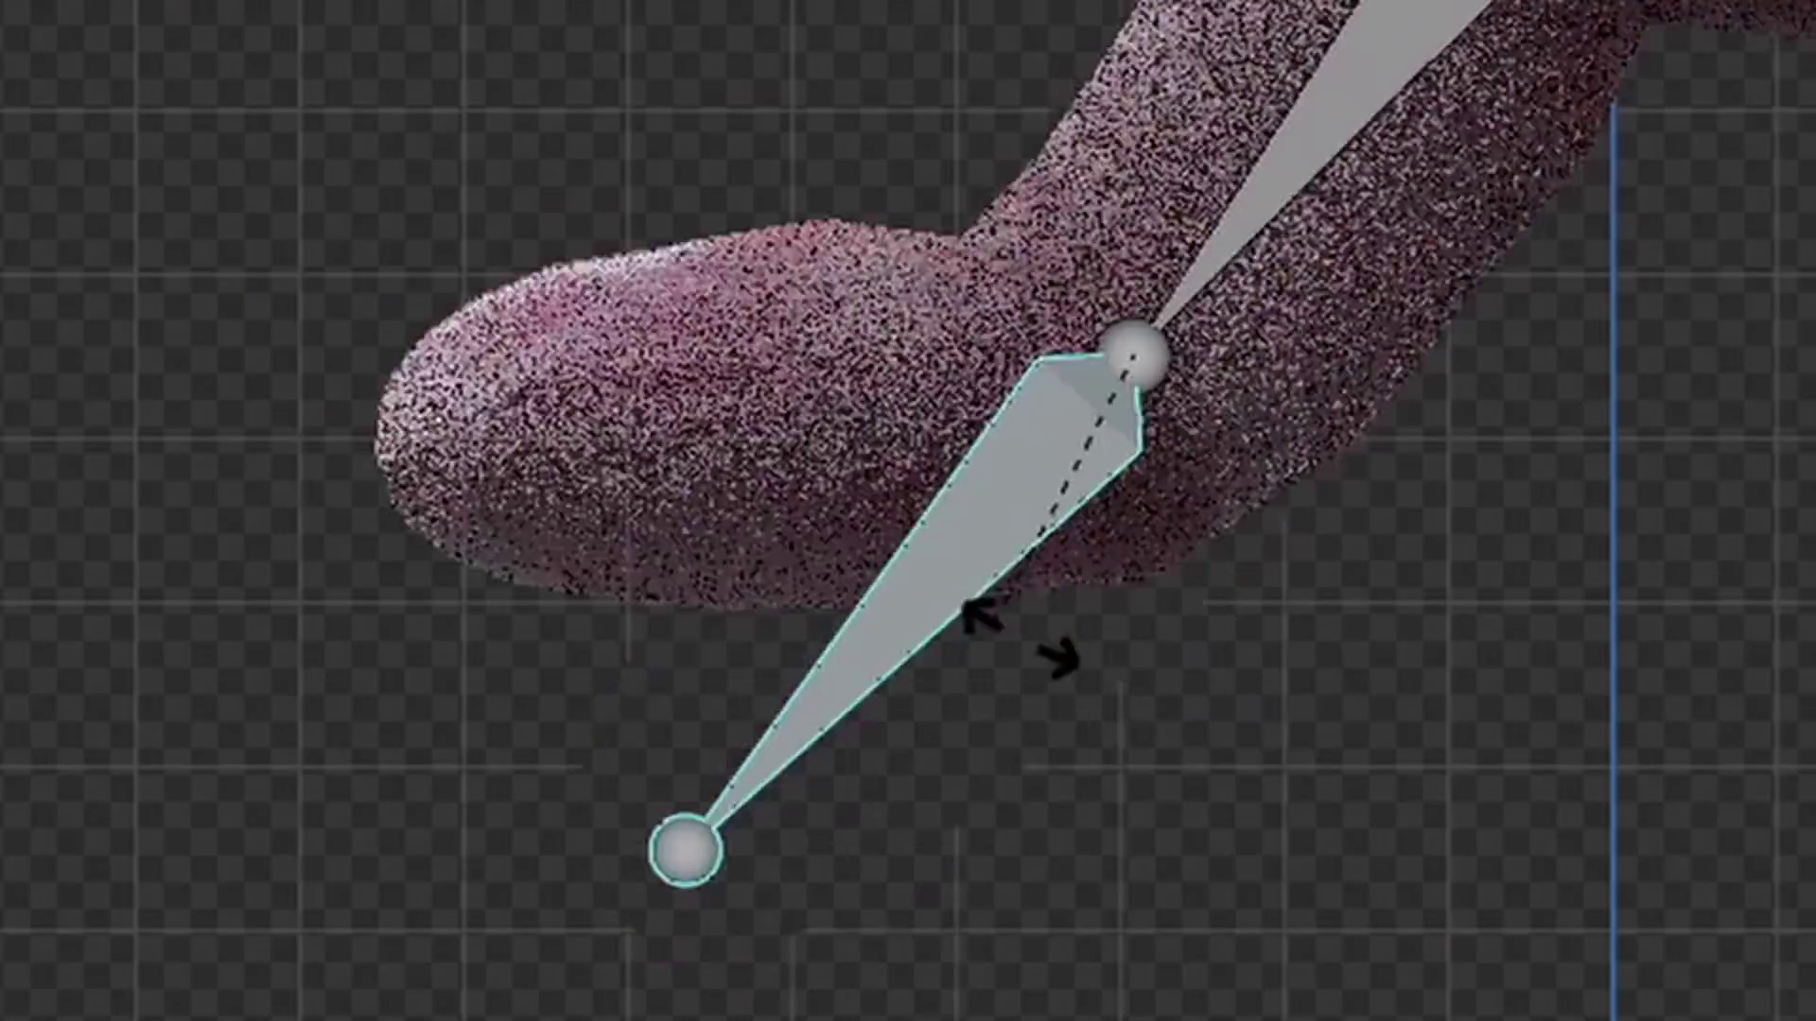
left_click(783, 765)
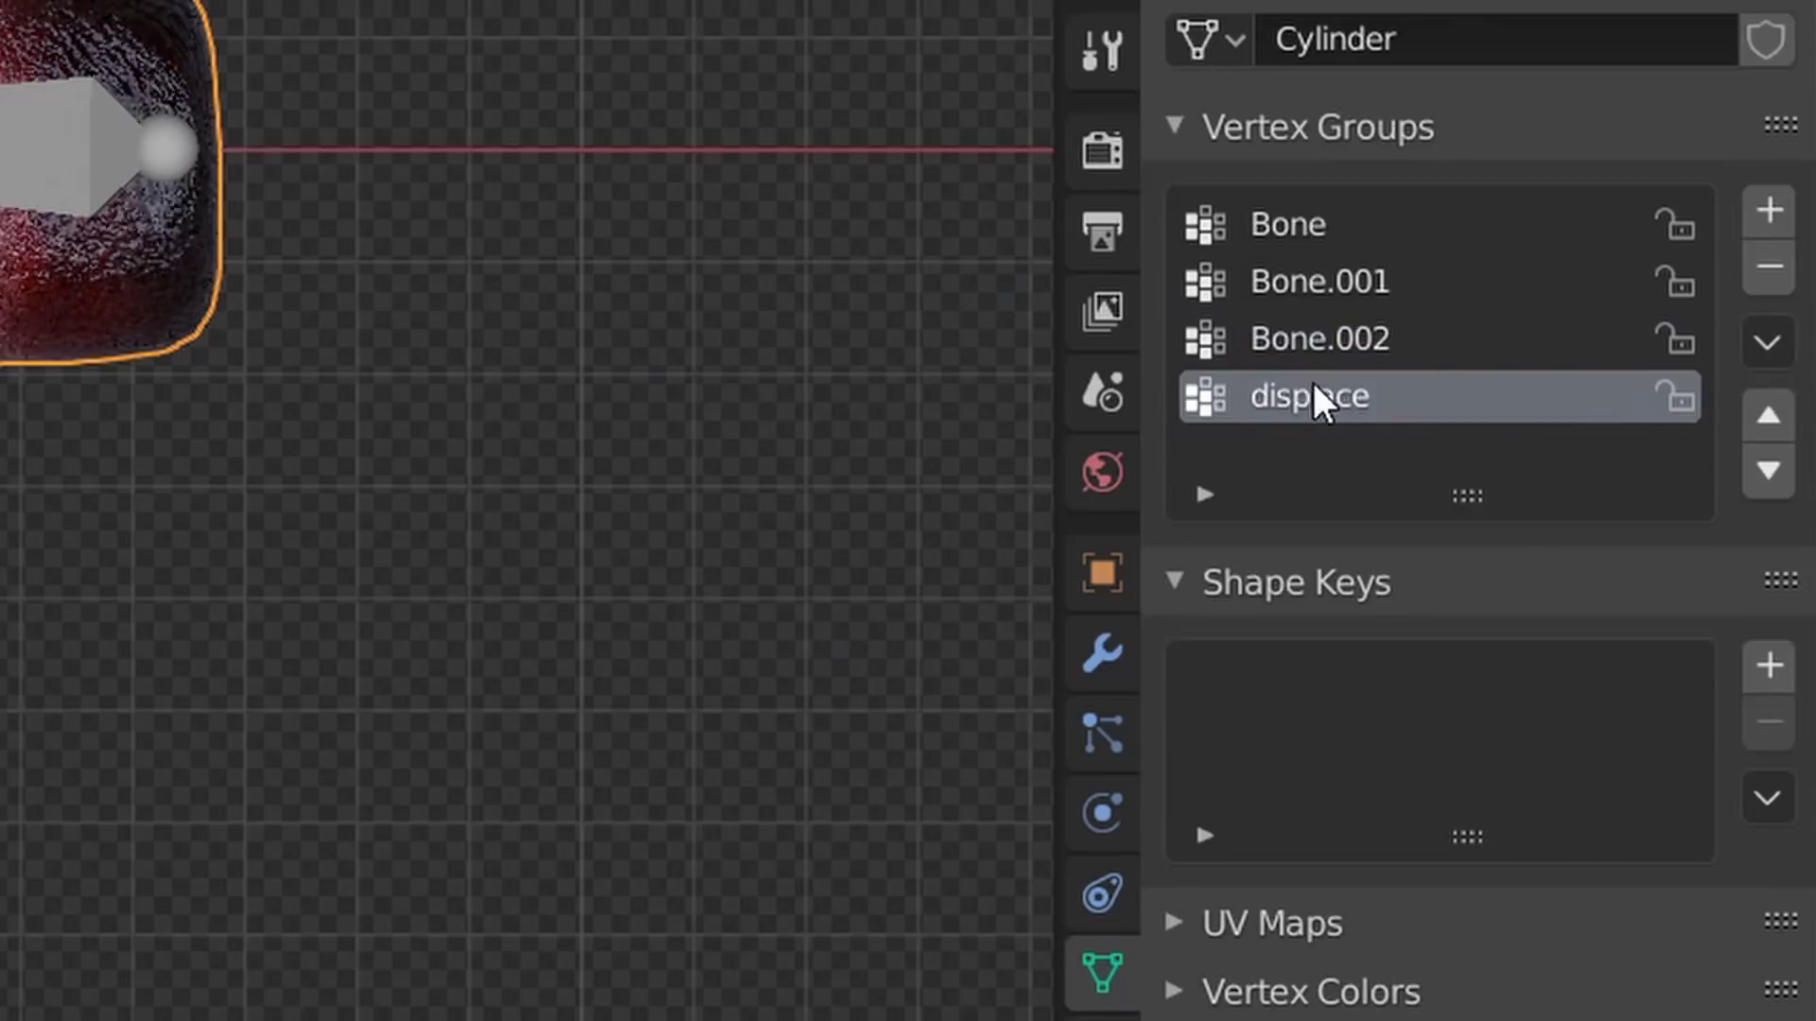
In Weight Paint mode, add a Displace modifier limited to the displace vertex group
key("ctrl+Tab")
left_click(434, 117)
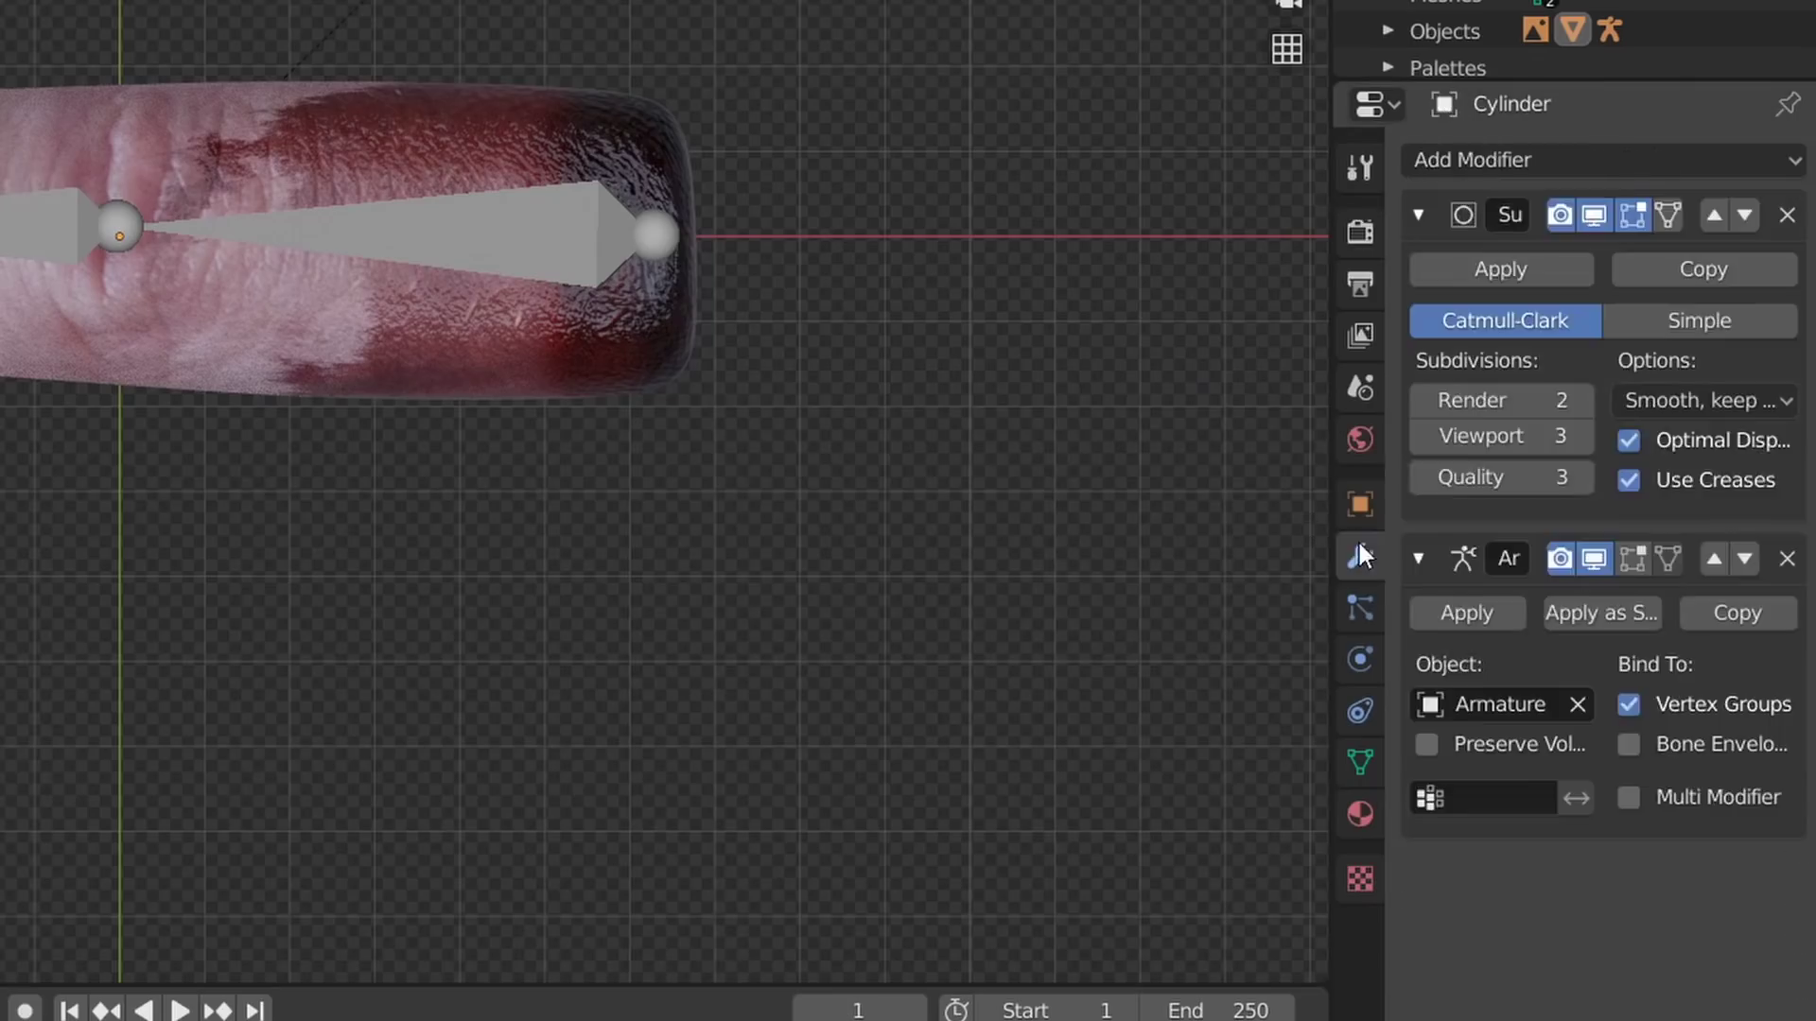
left_click(1484, 162)
left_click(1239, 296)
scroll(1499, 945, "down", 5)
left_click(1496, 993)
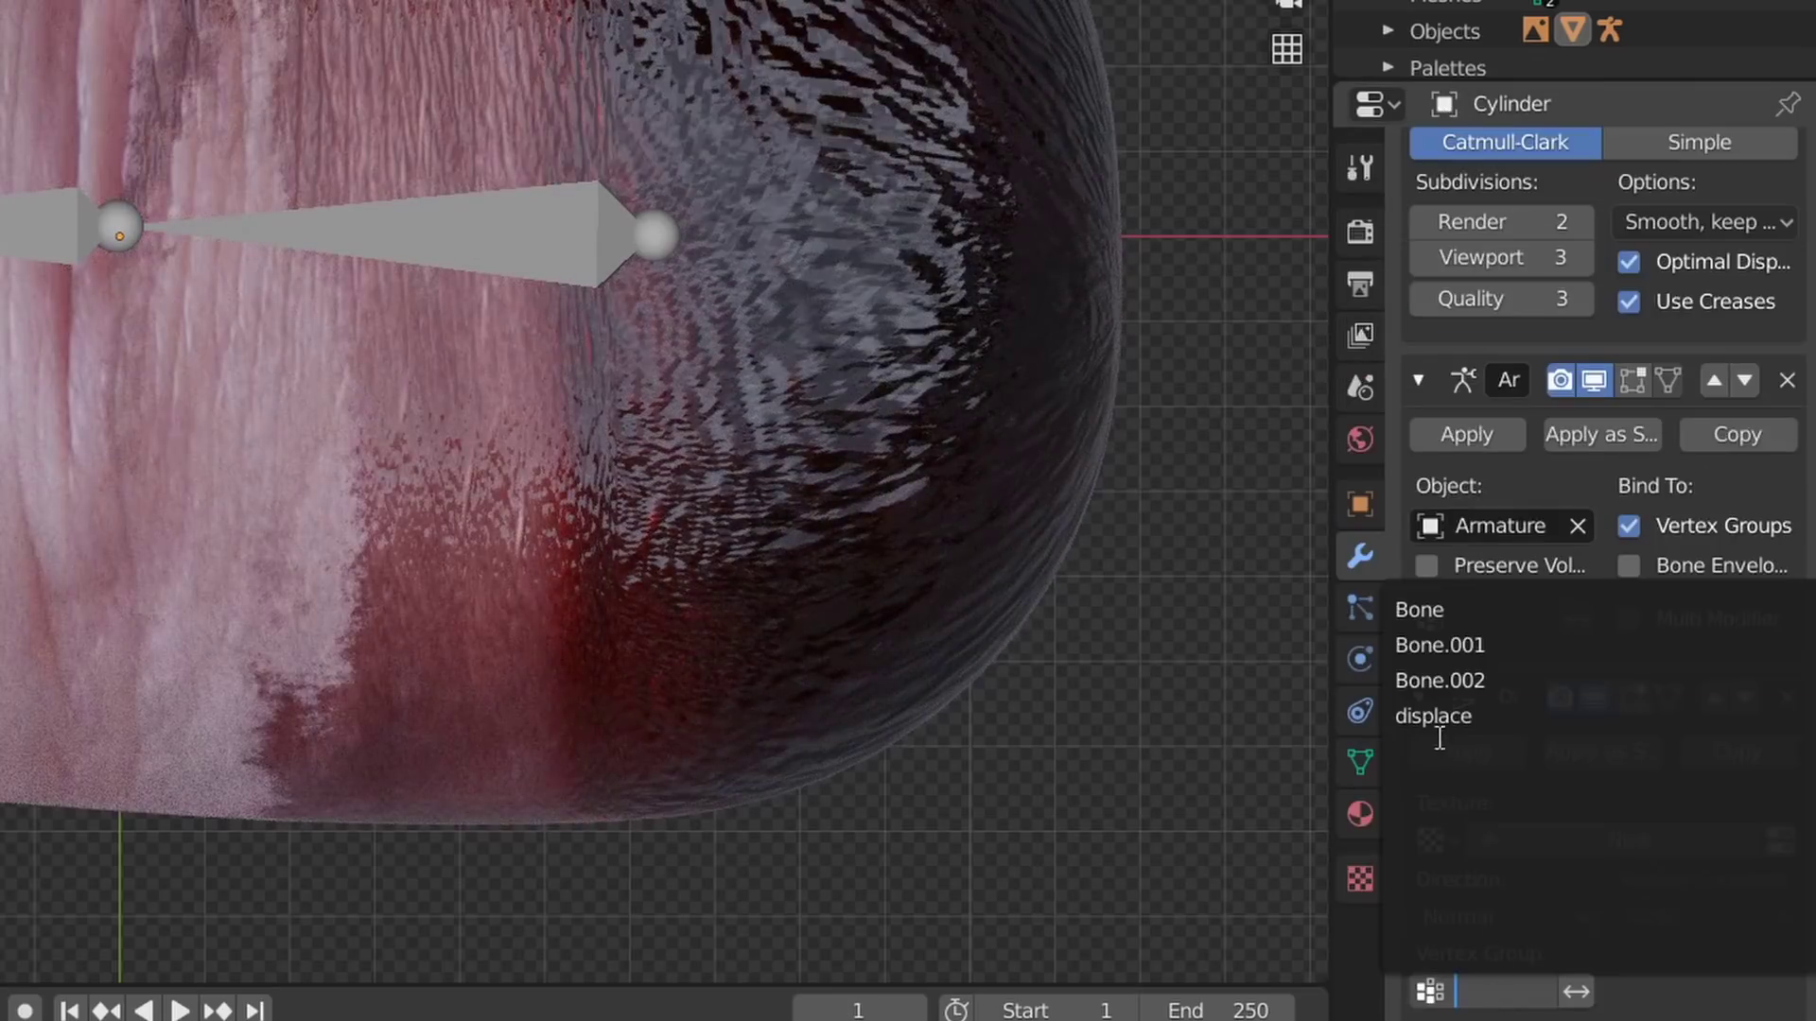
left_click(1442, 716)
Give the Displace modifier a new Clouds texture of size 0.15 and adjust its strength
left_click(1627, 840)
left_click(1360, 878)
left_click(1596, 269)
left_click(1571, 389)
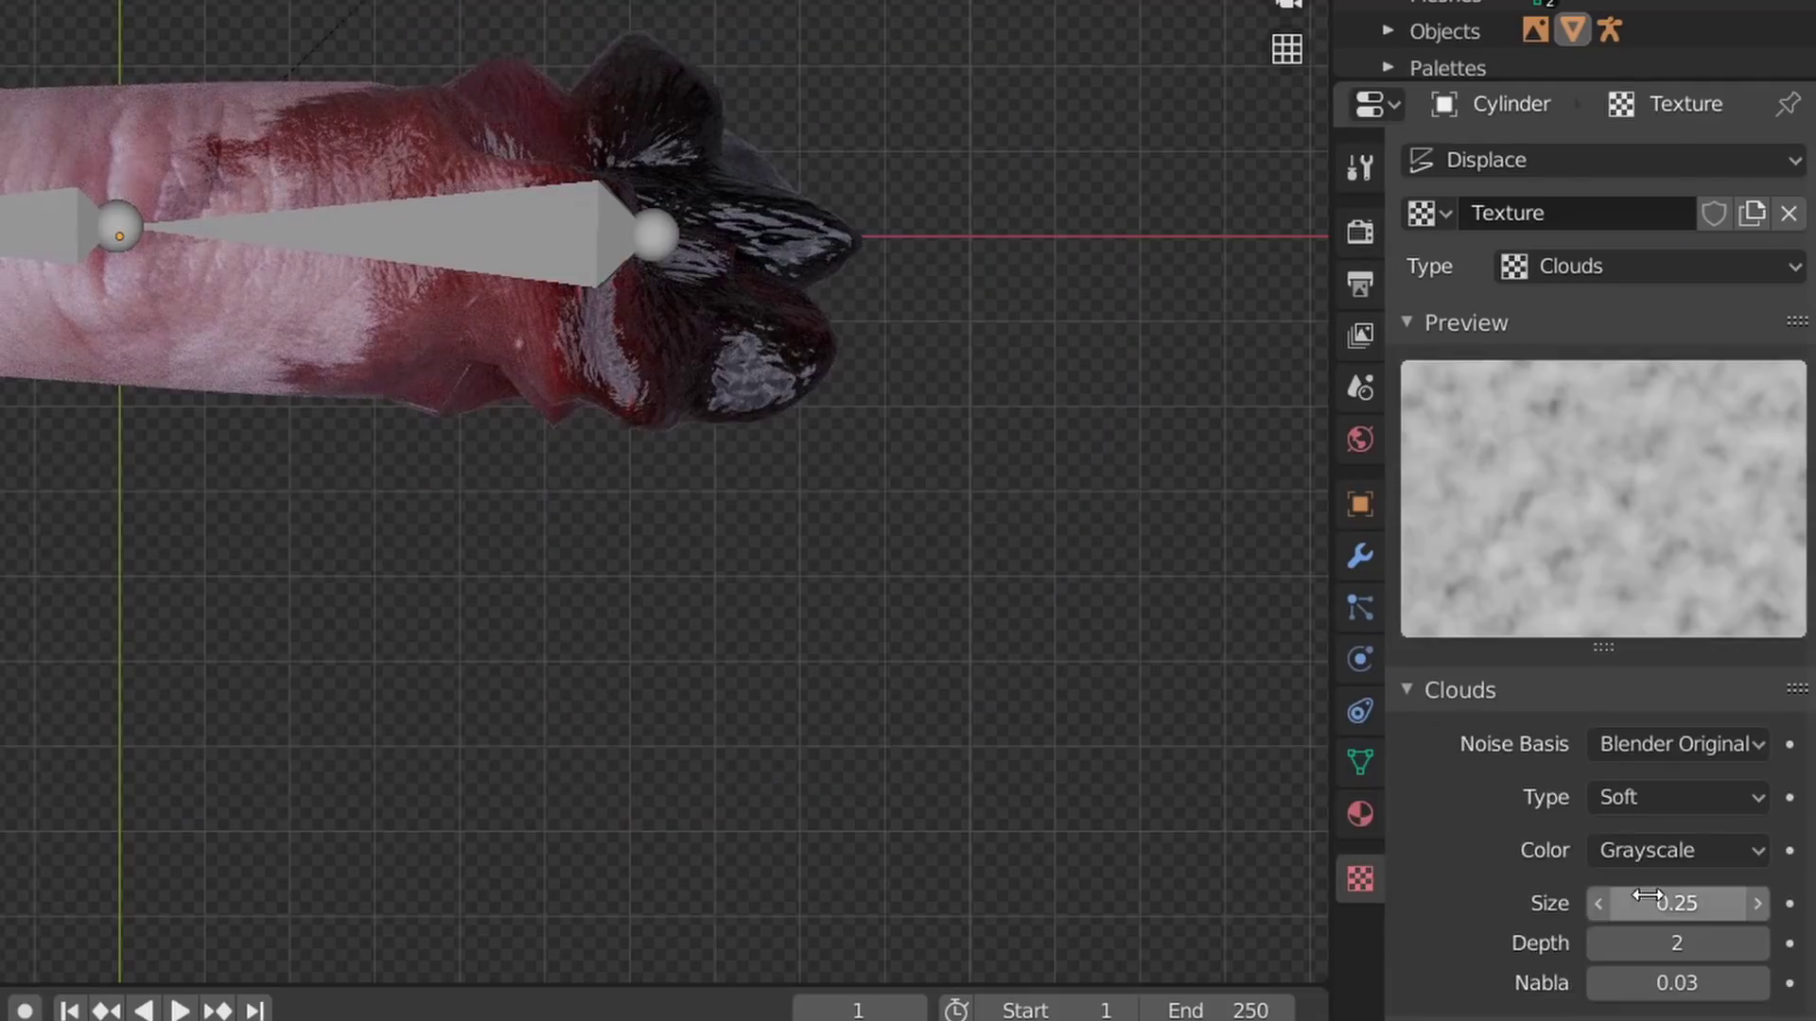
type("0.15")
key("Return")
left_click(1360, 556)
left_click(1735, 1020)
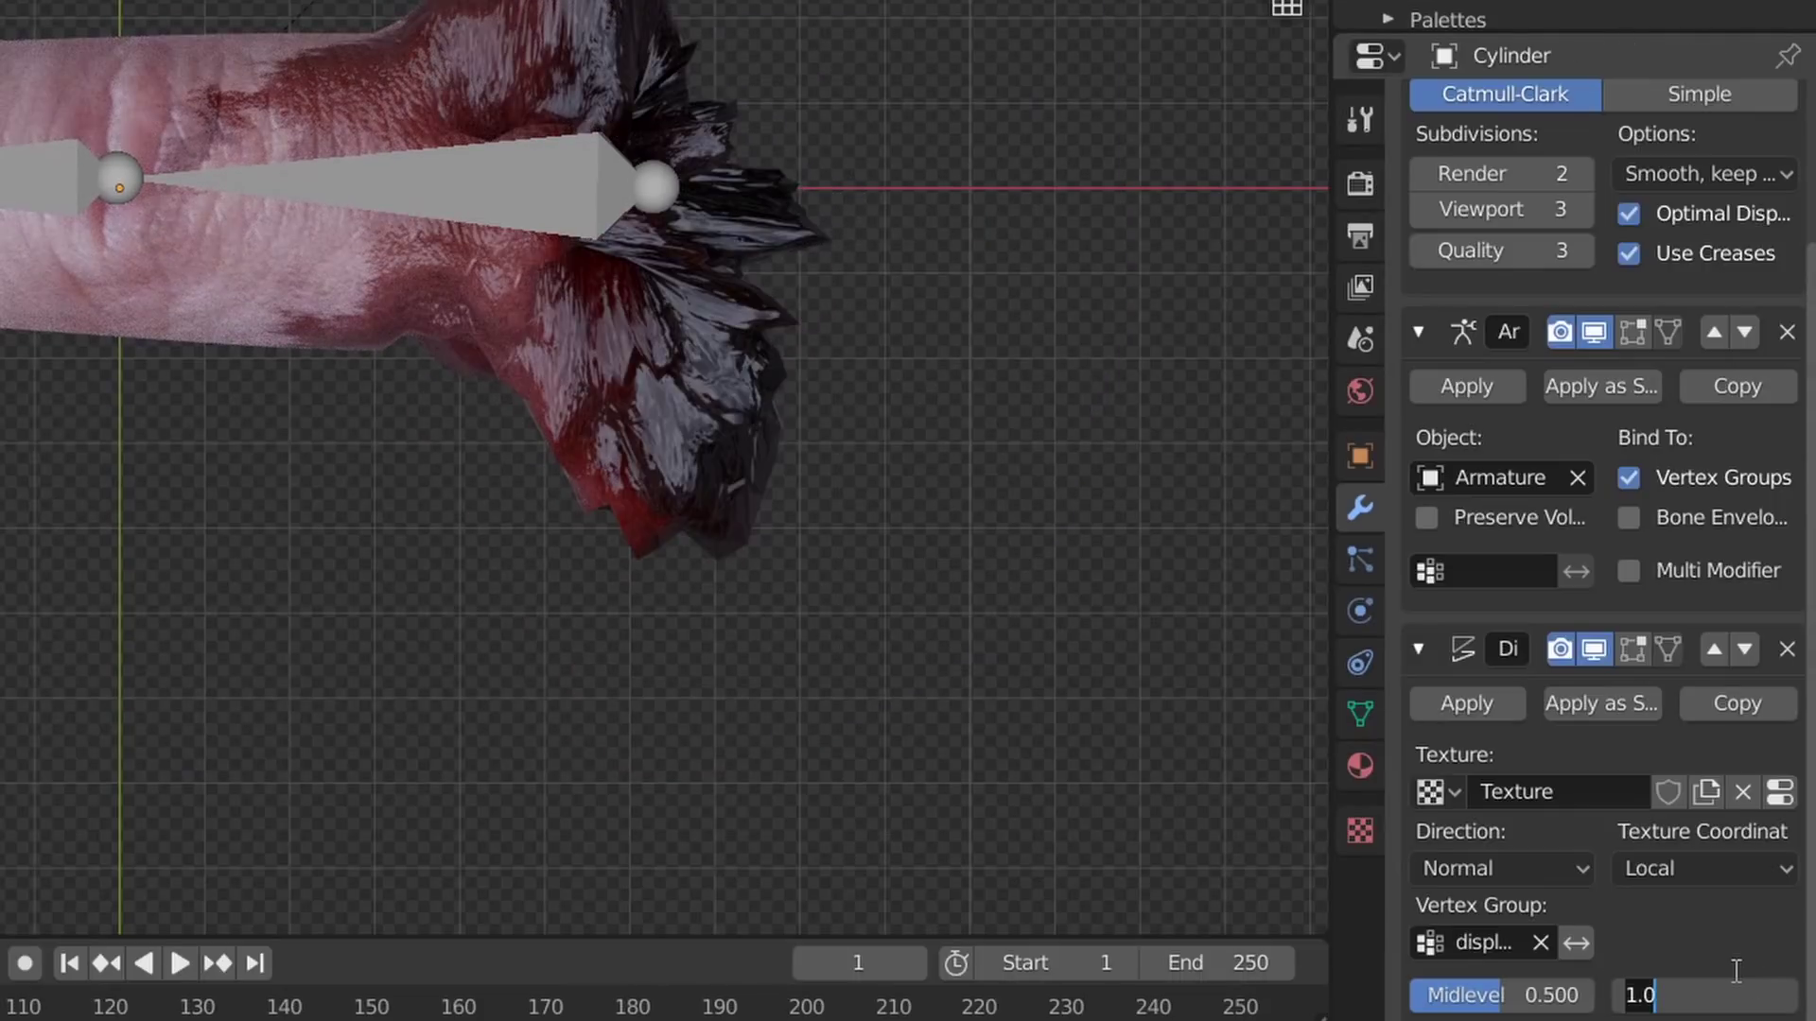